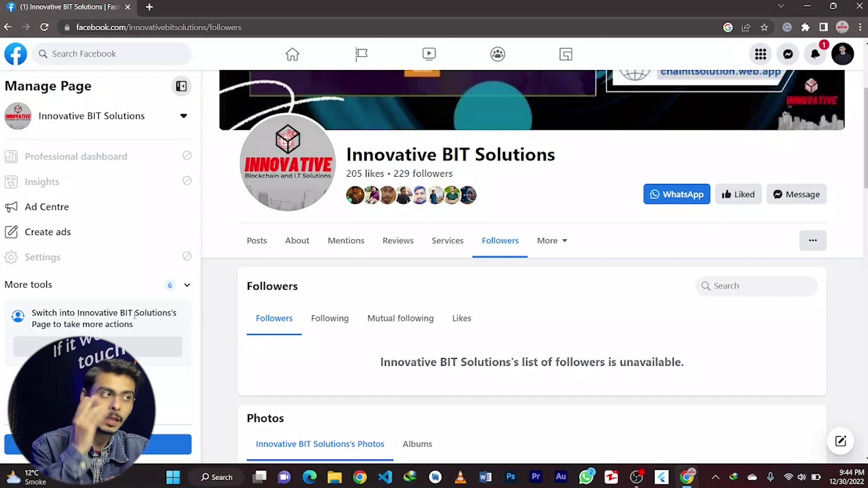
Step: Go back to the list of managed pages and switch into the AAA Fancy Hens Farm page
{"action": "left_click", "coordinate": [7, 28]}
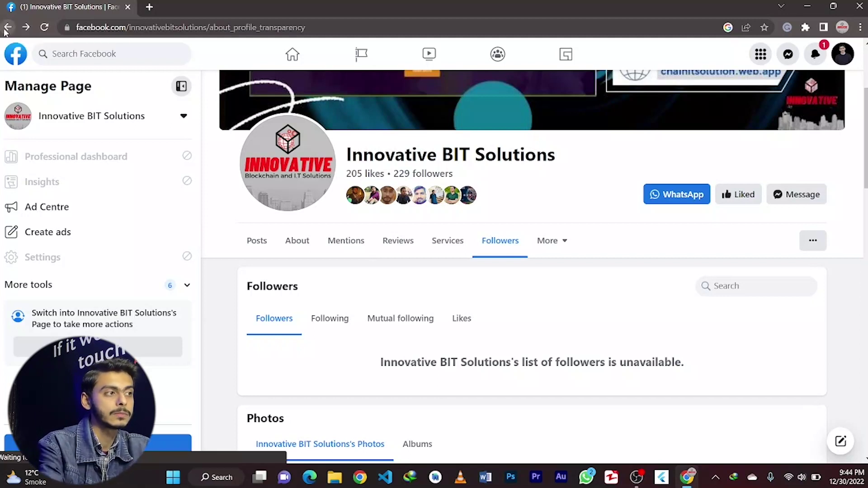
{"action": "left_click", "coordinate": [7, 28]}
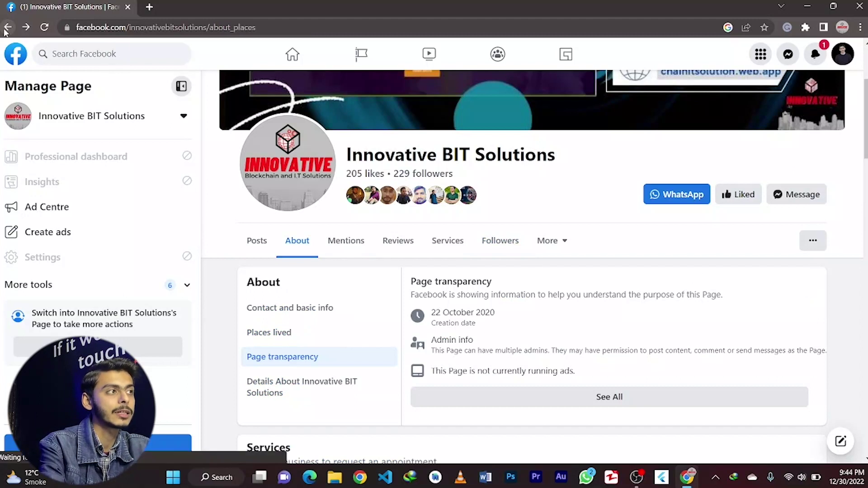
{"action": "left_click", "coordinate": [8, 28]}
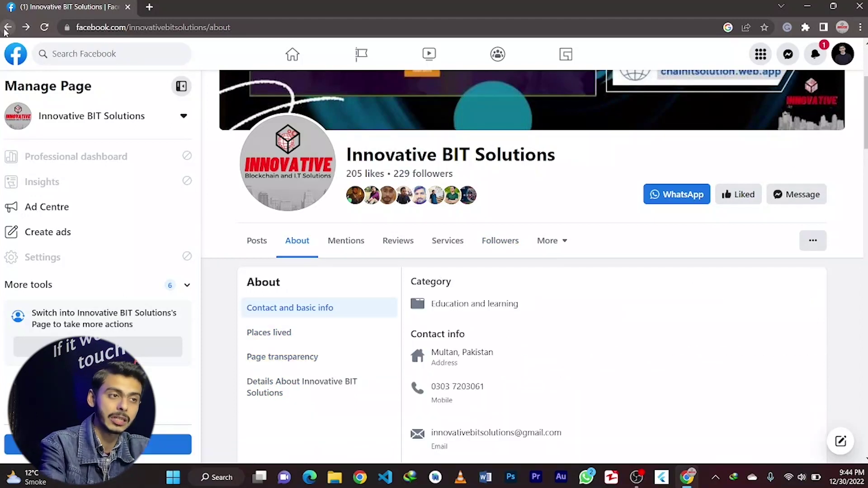
{"action": "left_click", "coordinate": [8, 28]}
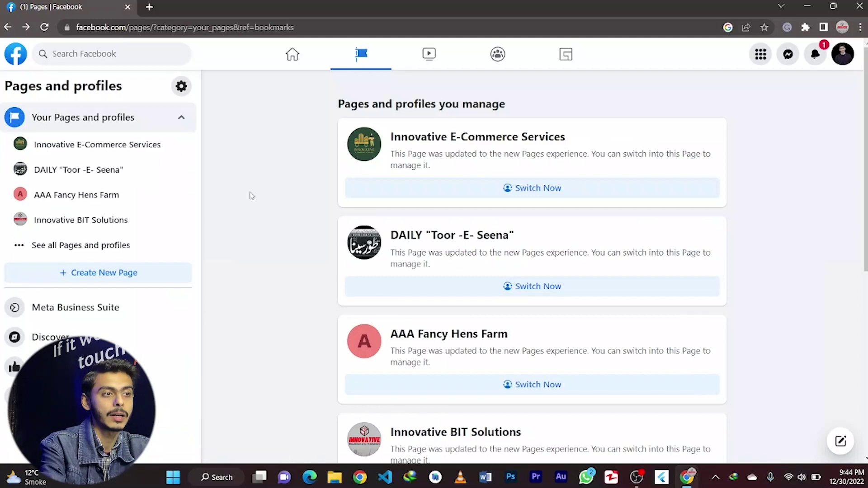
{"action": "scroll", "coordinate": [292, 259], "scroll_direction": "down", "scroll_amount": 2}
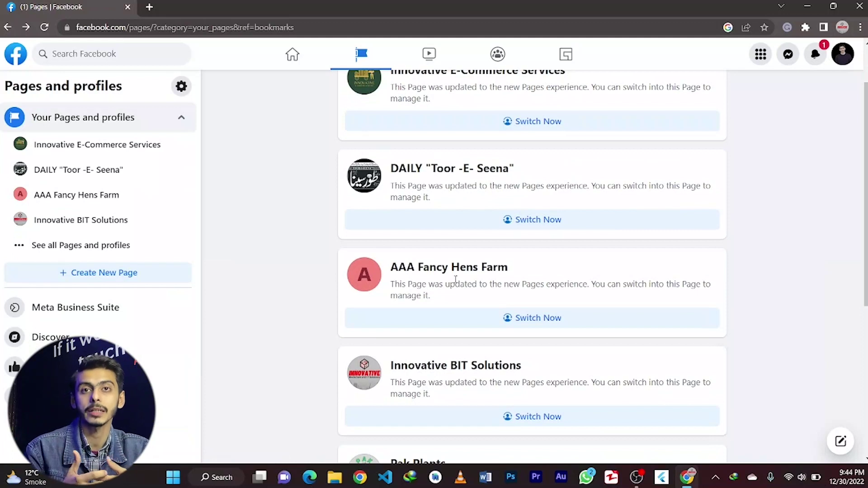
{"action": "left_click", "coordinate": [530, 319]}
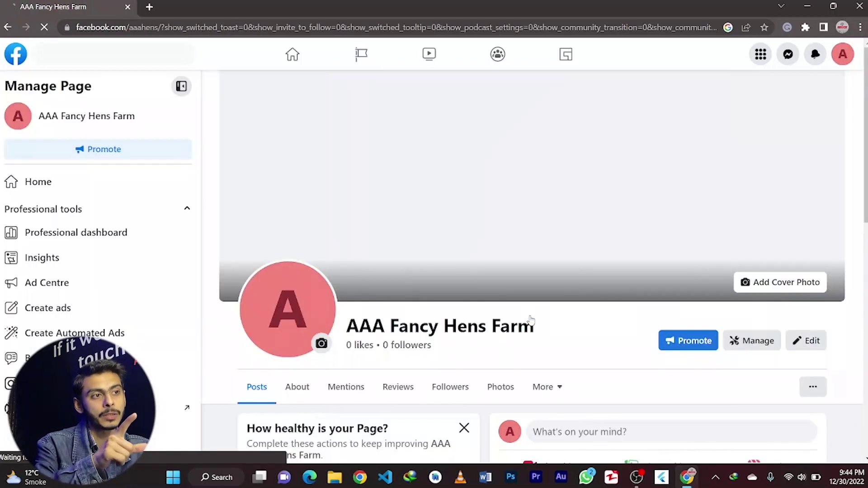
Step: Look over the AAA Fancy Hens Farm page, including its header, page health suggestions, Intro and Posts sections
{"action": "scroll", "coordinate": [531, 319], "scroll_direction": "down", "scroll_amount": 3}
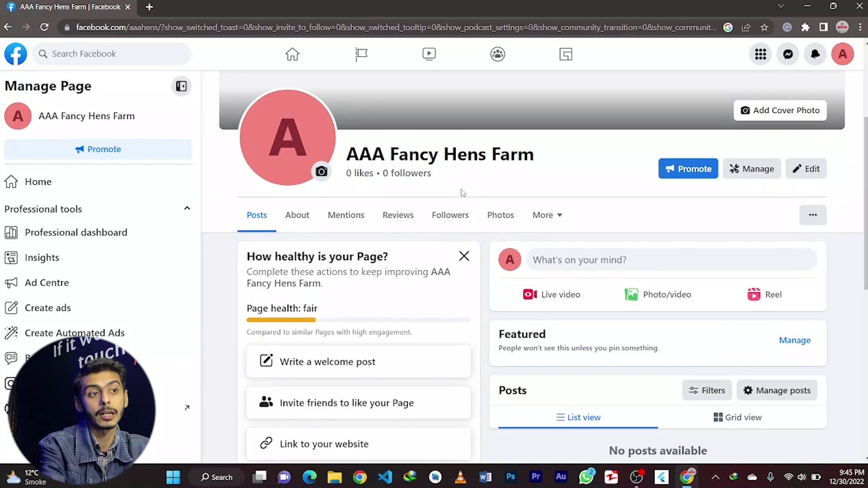
{"action": "scroll", "coordinate": [463, 193], "scroll_direction": "down", "scroll_amount": 5}
{"action": "scroll", "coordinate": [462, 193], "scroll_direction": "down", "scroll_amount": 3}
{"action": "scroll", "coordinate": [462, 193], "scroll_direction": "up", "scroll_amount": 10}
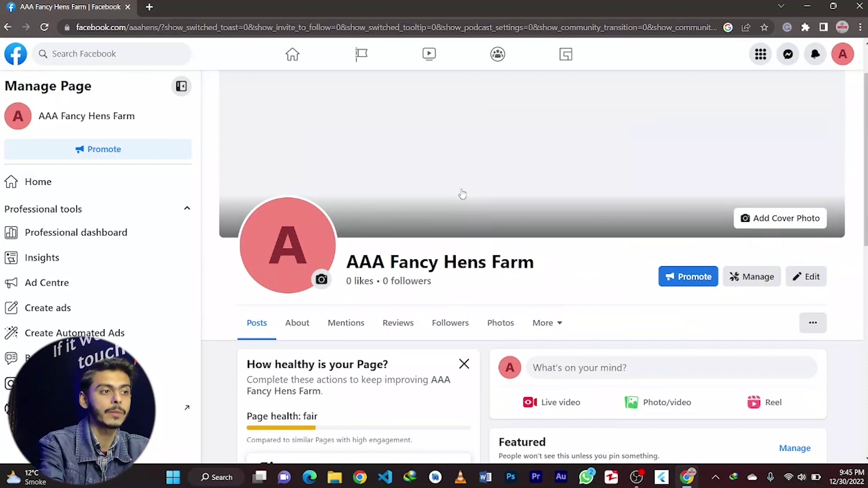
{"action": "scroll", "coordinate": [463, 195], "scroll_direction": "down", "scroll_amount": 8}
{"action": "scroll", "coordinate": [462, 193], "scroll_direction": "up", "scroll_amount": 4}
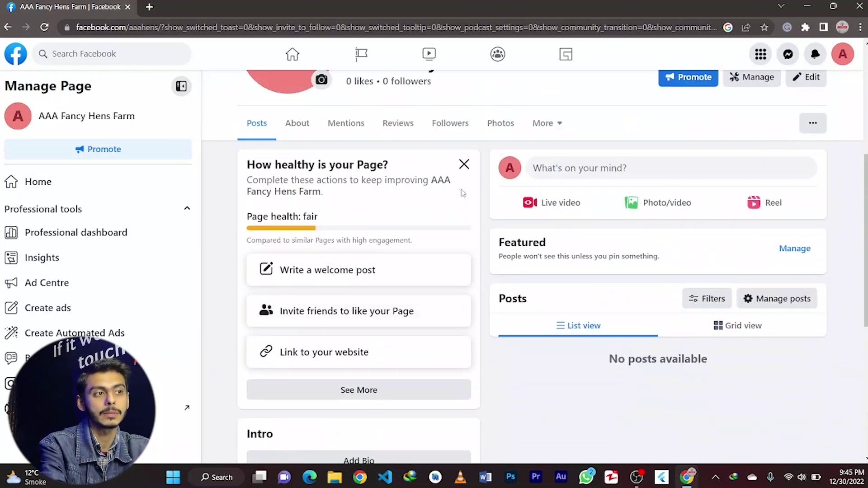
{"action": "scroll", "coordinate": [462, 193], "scroll_direction": "up", "scroll_amount": 3}
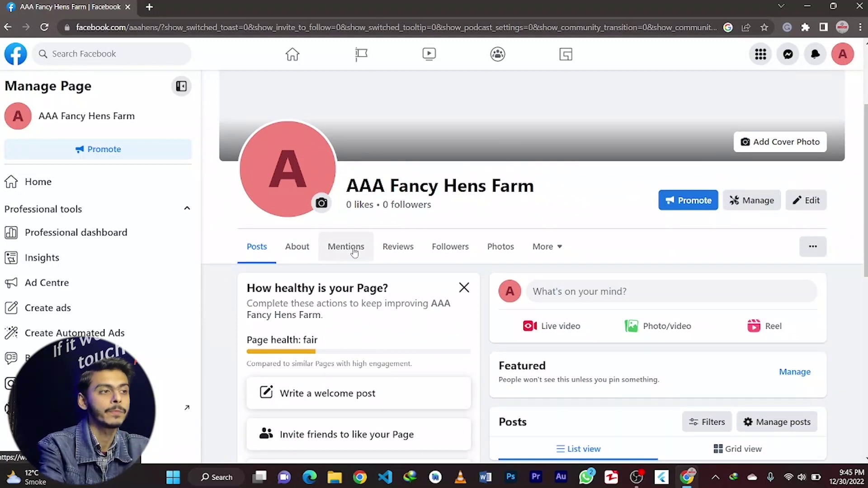
{"action": "scroll", "coordinate": [353, 252], "scroll_direction": "down", "scroll_amount": 5}
{"action": "scroll", "coordinate": [353, 252], "scroll_direction": "up", "scroll_amount": 7}
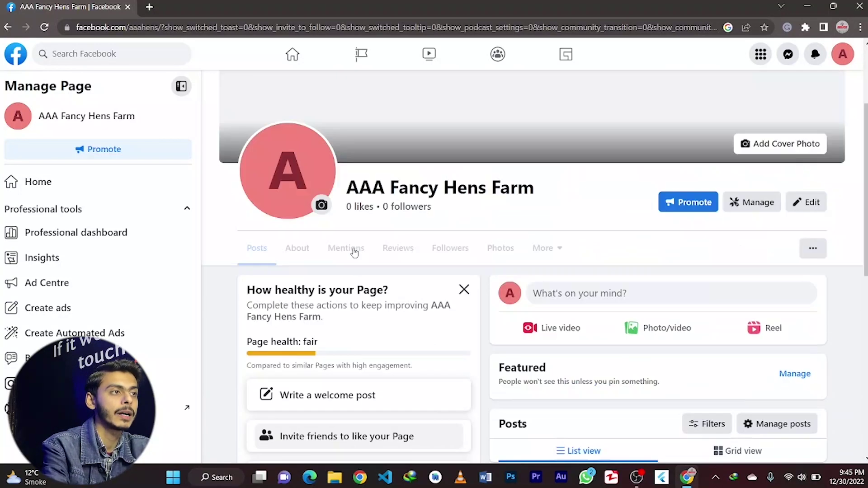
{"action": "scroll", "coordinate": [24, 183], "scroll_direction": "down", "scroll_amount": 6}
{"action": "scroll", "coordinate": [25, 183], "scroll_direction": "up", "scroll_amount": 4}
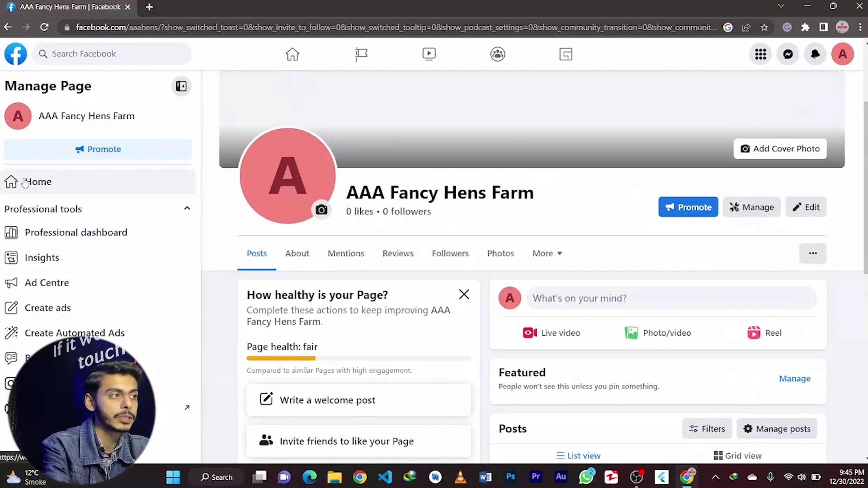
{"action": "scroll", "coordinate": [386, 347], "scroll_direction": "down", "scroll_amount": 9}
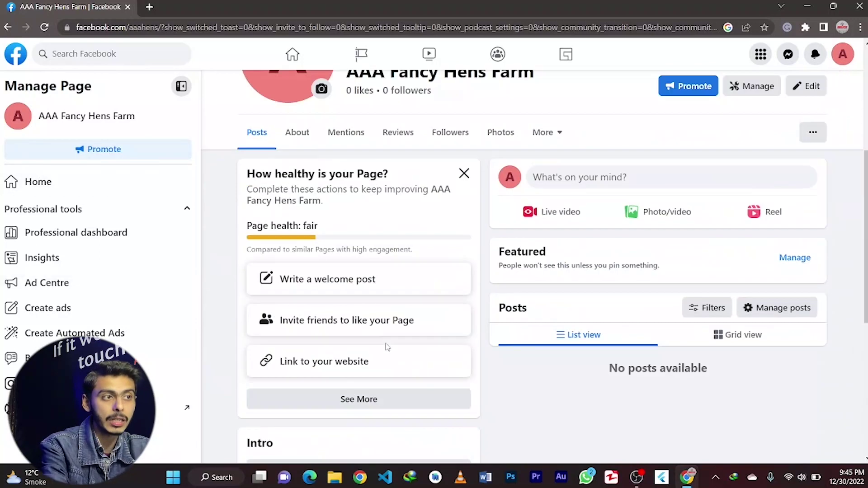
{"action": "scroll", "coordinate": [387, 347], "scroll_direction": "up", "scroll_amount": 6}
{"action": "scroll", "coordinate": [386, 347], "scroll_direction": "up", "scroll_amount": 5}
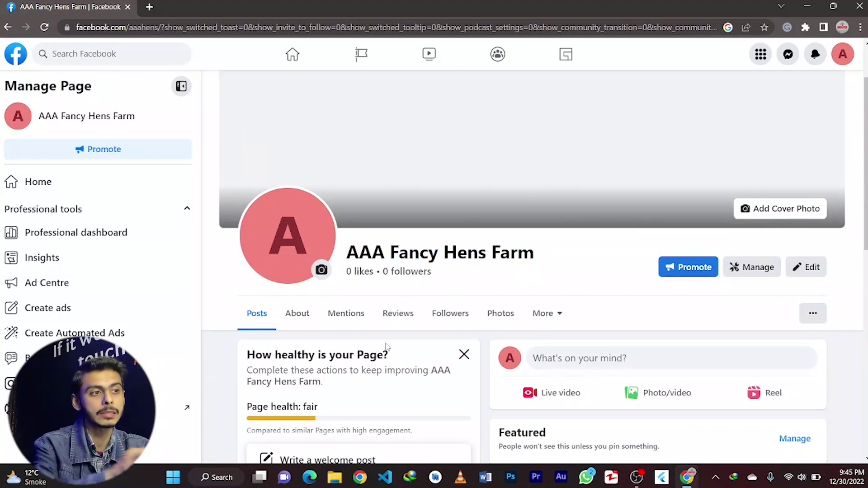
{"action": "scroll", "coordinate": [387, 347], "scroll_direction": "down", "scroll_amount": 6}
{"action": "scroll", "coordinate": [386, 345], "scroll_direction": "up", "scroll_amount": 8}
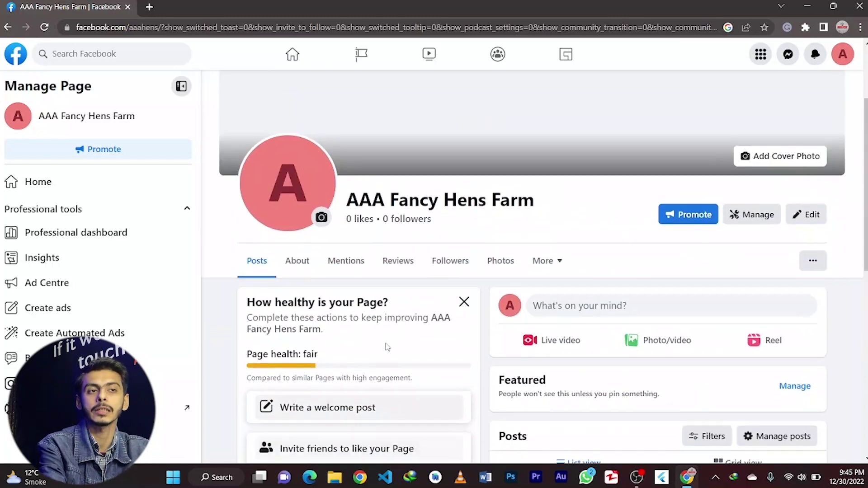
{"action": "scroll", "coordinate": [386, 344], "scroll_direction": "down", "scroll_amount": 1}
{"action": "scroll", "coordinate": [386, 345], "scroll_direction": "up", "scroll_amount": 1}
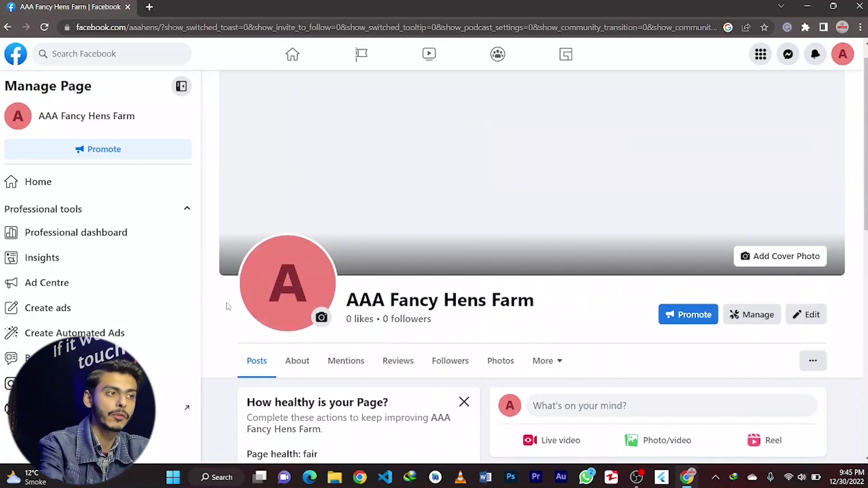
Step: Check the options available for the page's profile picture and for adding a cover photo
{"action": "left_click", "coordinate": [279, 304]}
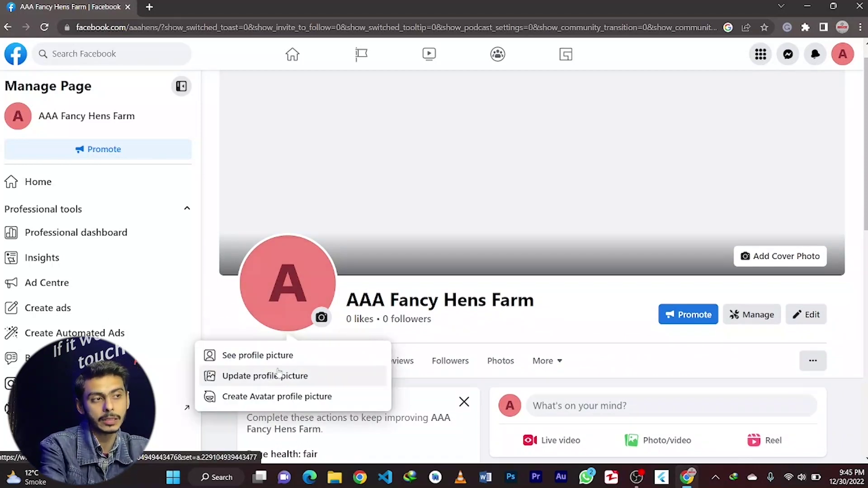
{"action": "left_click", "coordinate": [454, 334]}
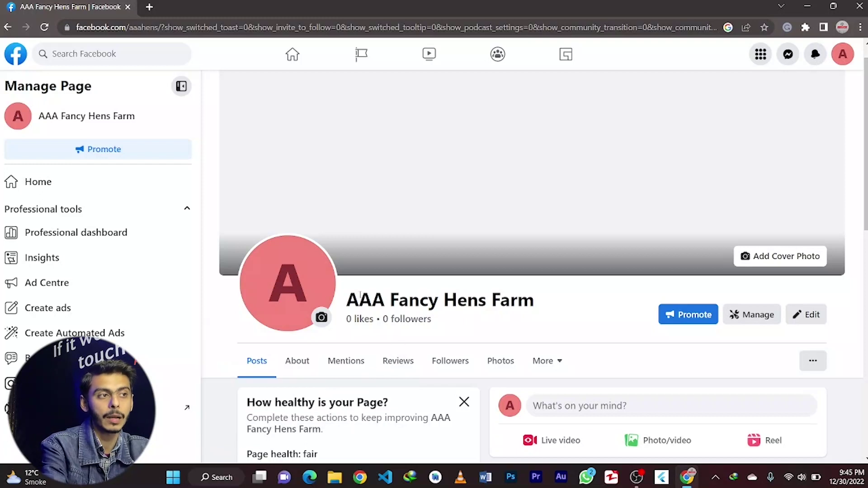
{"action": "left_click", "coordinate": [284, 251]}
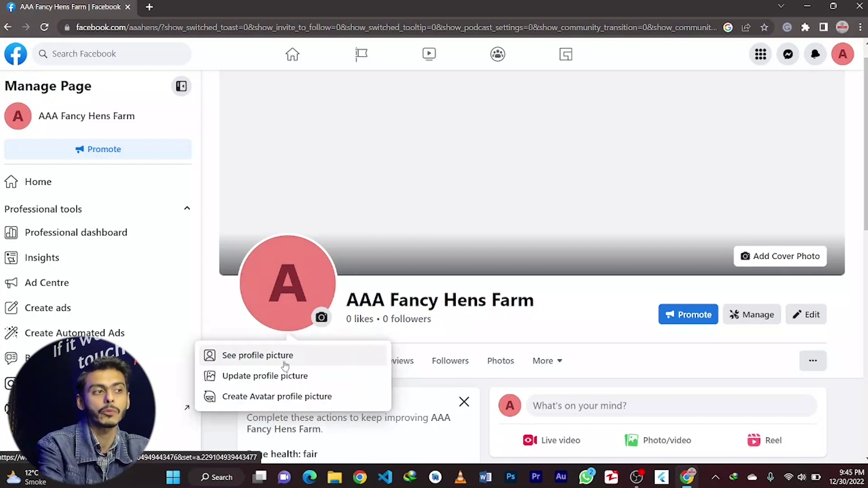
{"action": "left_click", "coordinate": [446, 320]}
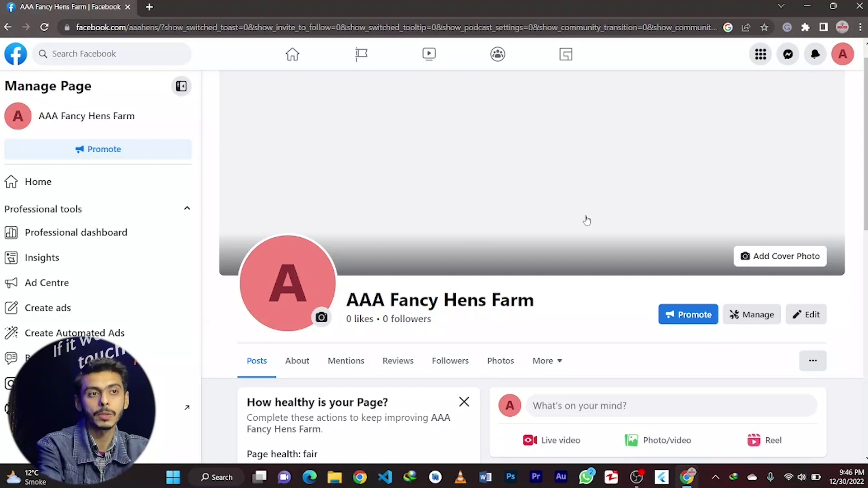
{"action": "left_click", "coordinate": [801, 265]}
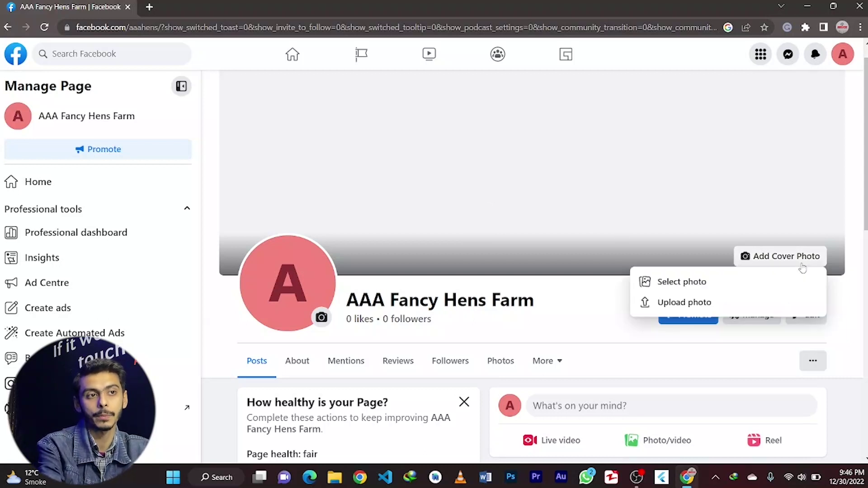
{"action": "left_click", "coordinate": [596, 326]}
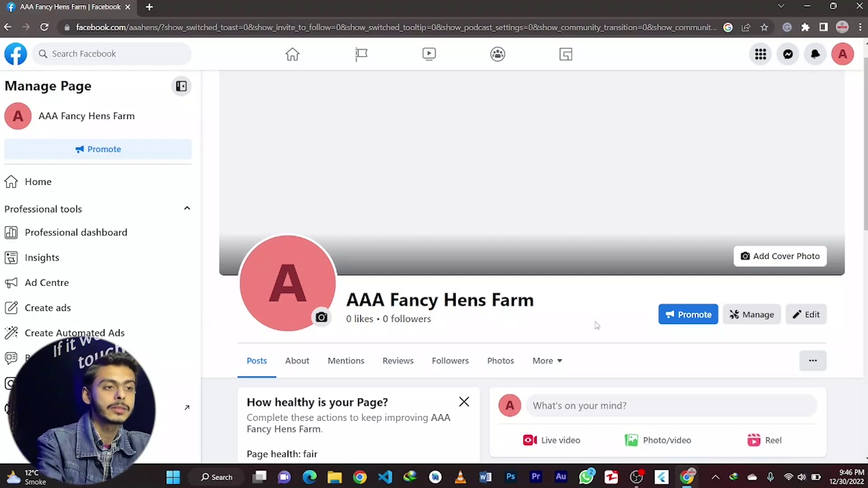
Step: Review the page health suggestions and follow the one for linking a website to the contact and basic info
{"action": "scroll", "coordinate": [477, 330], "scroll_direction": "down", "scroll_amount": 5}
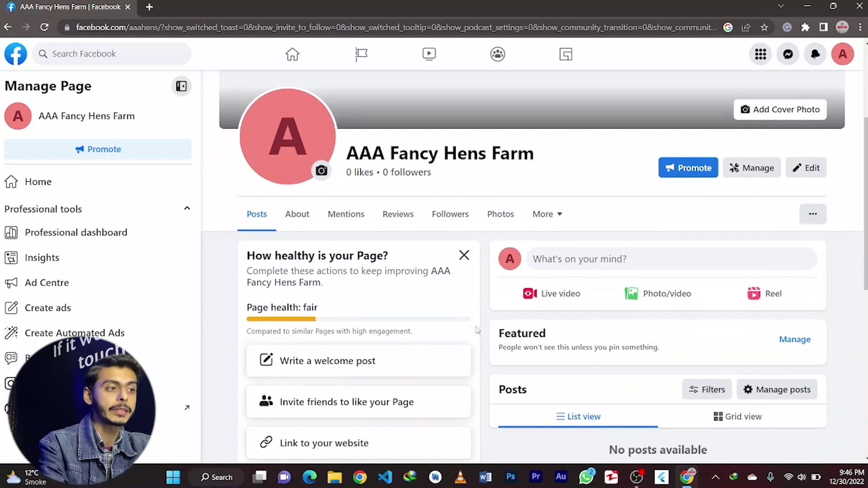
{"action": "scroll", "coordinate": [477, 330], "scroll_direction": "down", "scroll_amount": 2}
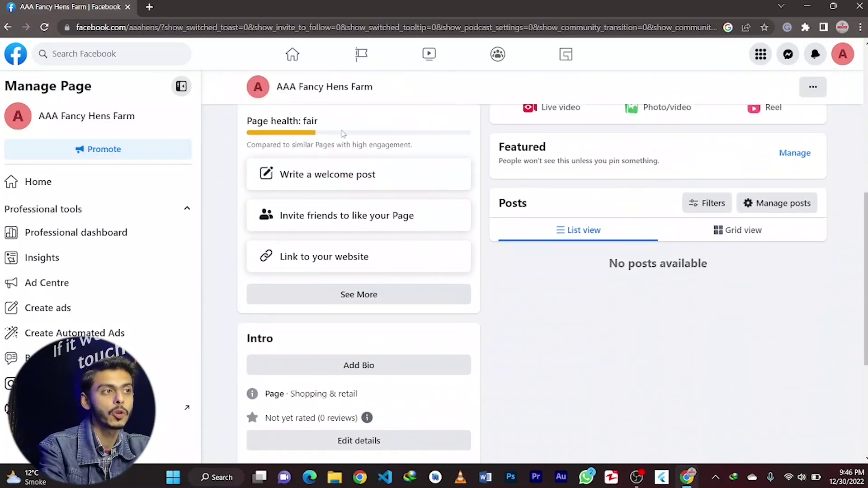
{"action": "scroll", "coordinate": [342, 134], "scroll_direction": "up", "scroll_amount": 2}
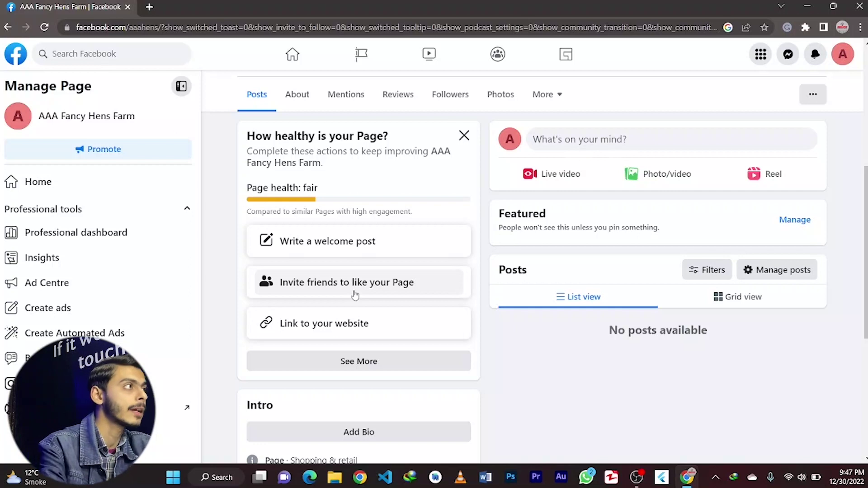
{"action": "scroll", "coordinate": [355, 295], "scroll_direction": "down", "scroll_amount": 1}
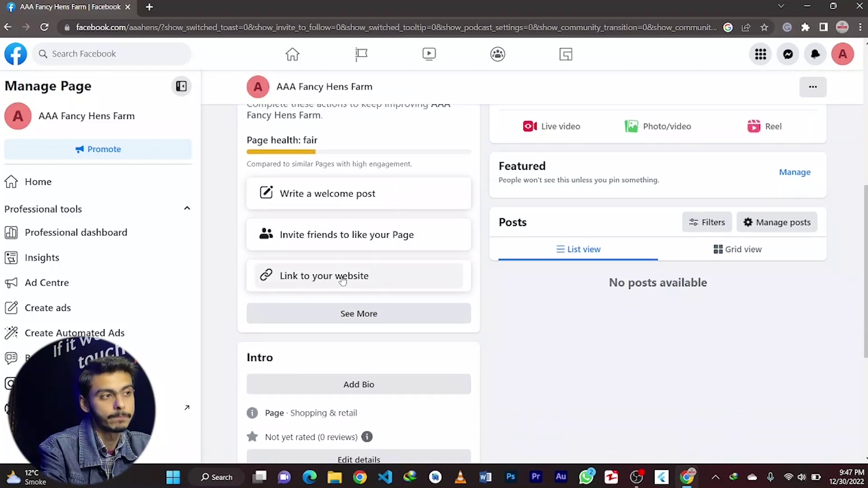
{"action": "left_click", "coordinate": [342, 280]}
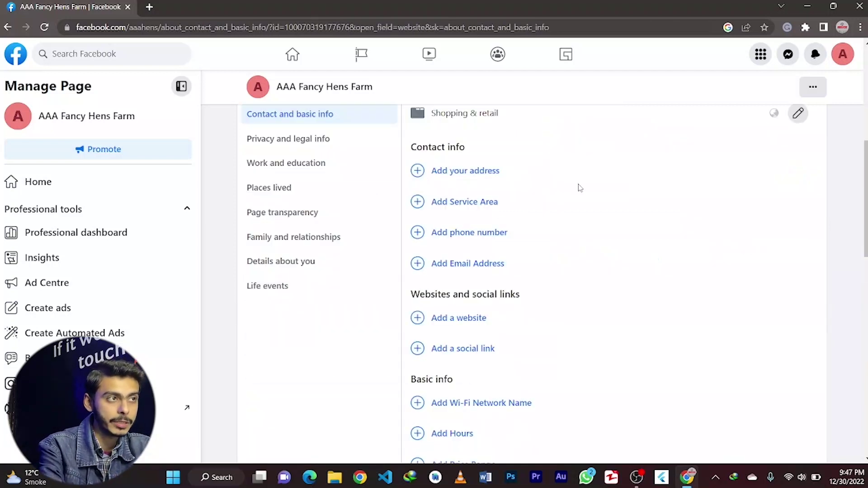
{"action": "scroll", "coordinate": [580, 188], "scroll_direction": "up", "scroll_amount": 2}
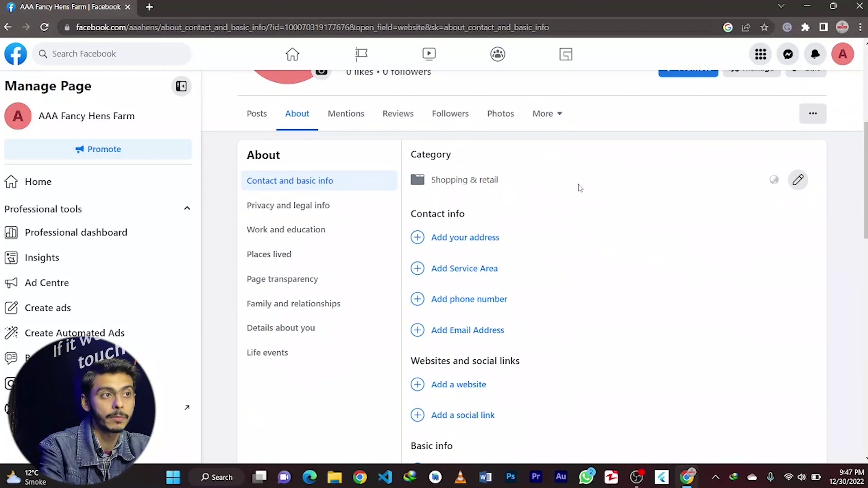
{"action": "left_click", "coordinate": [798, 182]}
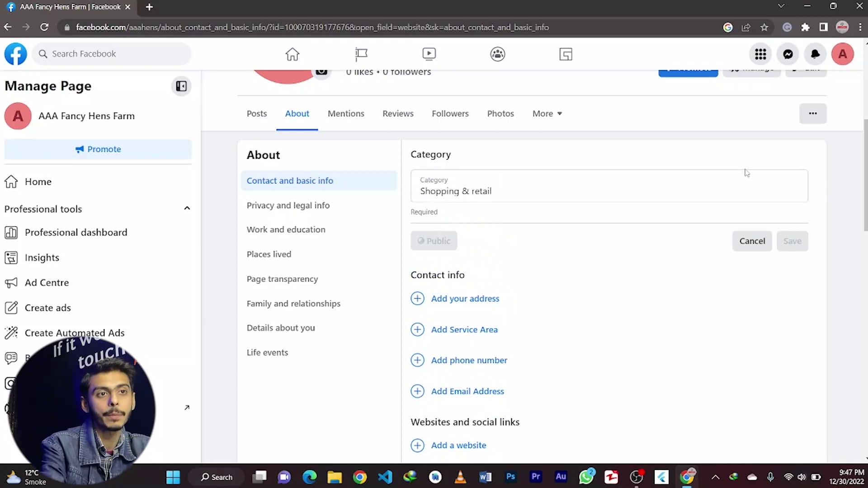
{"action": "left_click", "coordinate": [740, 180]}
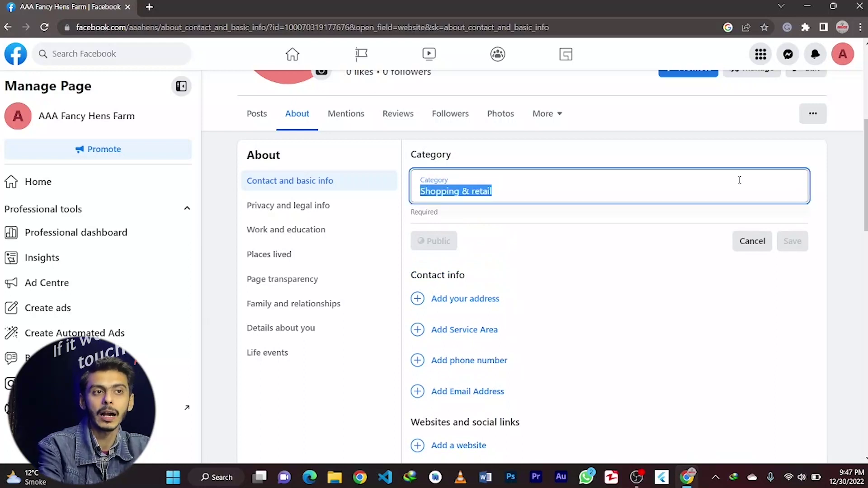
{"action": "left_click", "coordinate": [749, 239]}
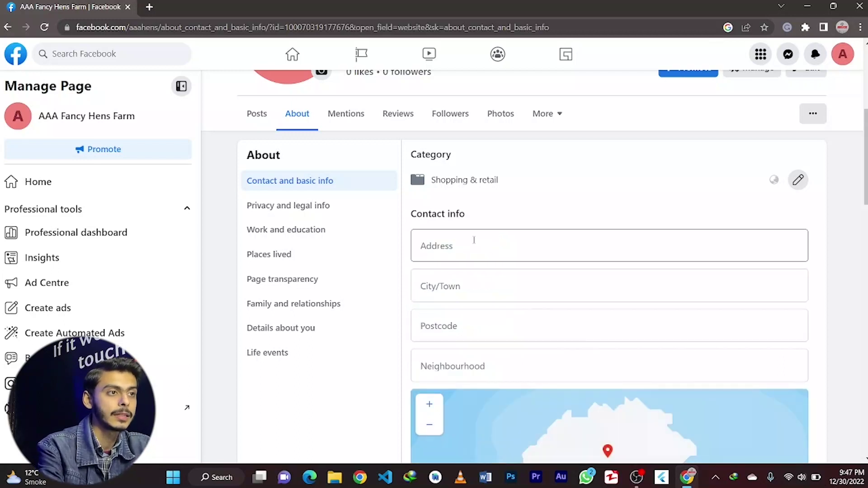
Step: Go through the Address, City/Town and Postcode fields of the page's contact info
{"action": "left_click", "coordinate": [473, 240]}
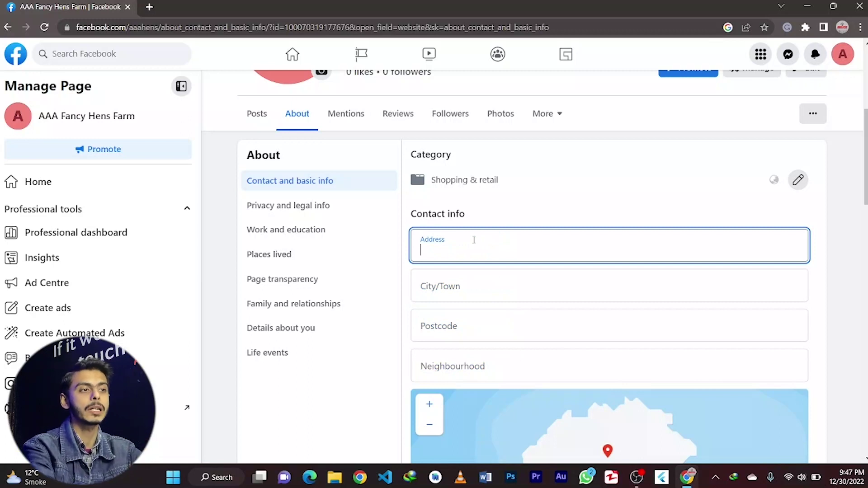
{"action": "scroll", "coordinate": [474, 240], "scroll_direction": "down", "scroll_amount": 1}
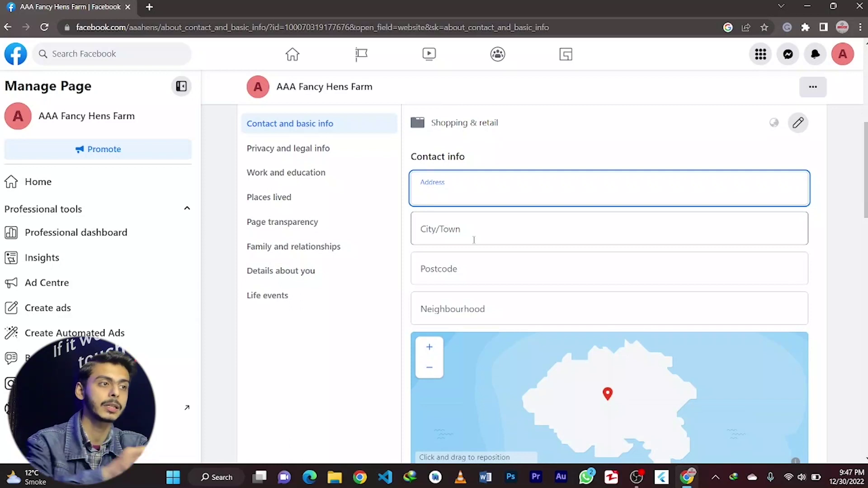
{"action": "left_click", "coordinate": [474, 238]}
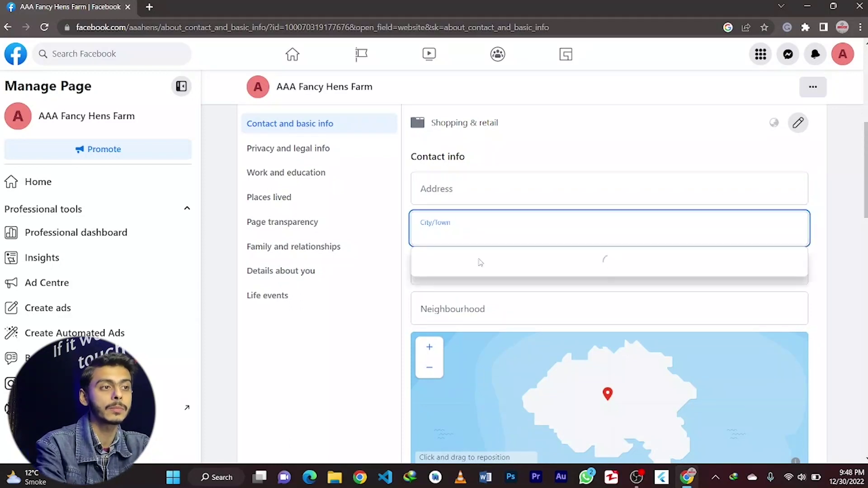
{"action": "left_click", "coordinate": [465, 276]}
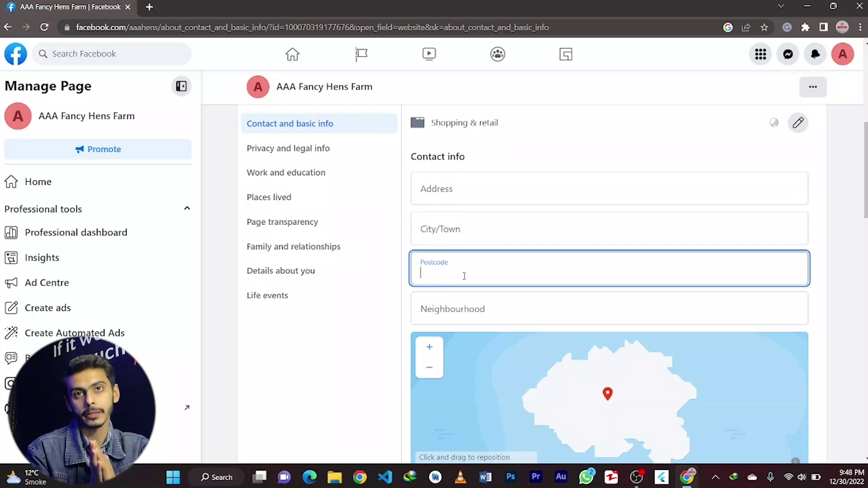
Step: Search Google for "postcode of multan" in a separate tab and return to the page's contact info
{"action": "left_click", "coordinate": [150, 7]}
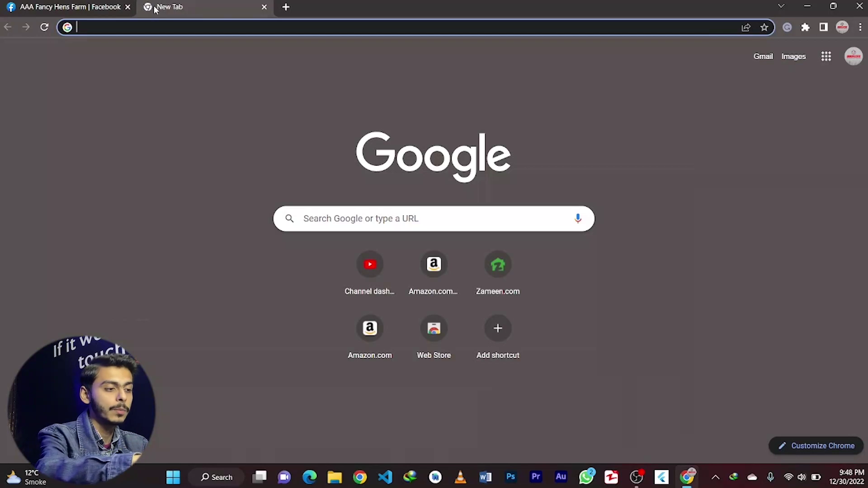
{"action": "type", "text": "postcode"}
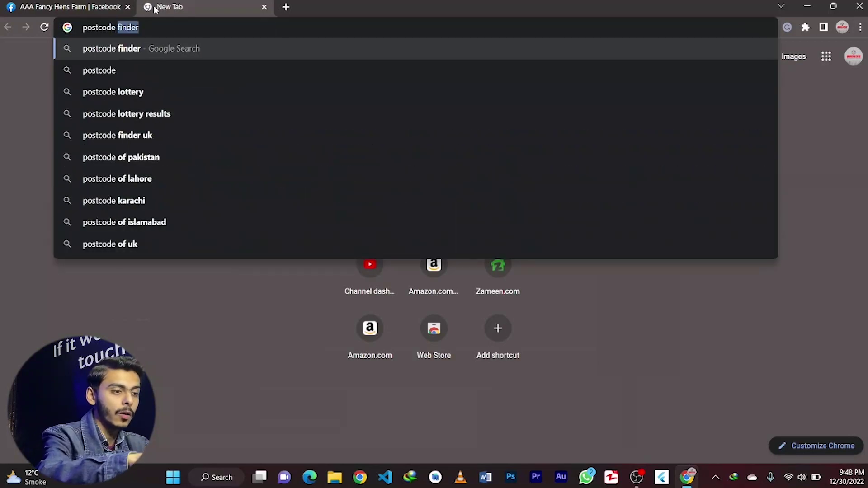
{"action": "type", "text": " of multan"}
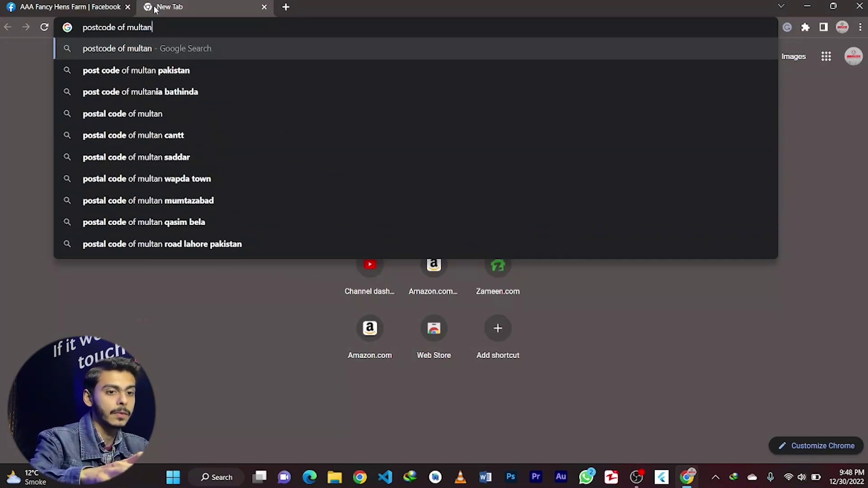
{"action": "key", "text": "Return"}
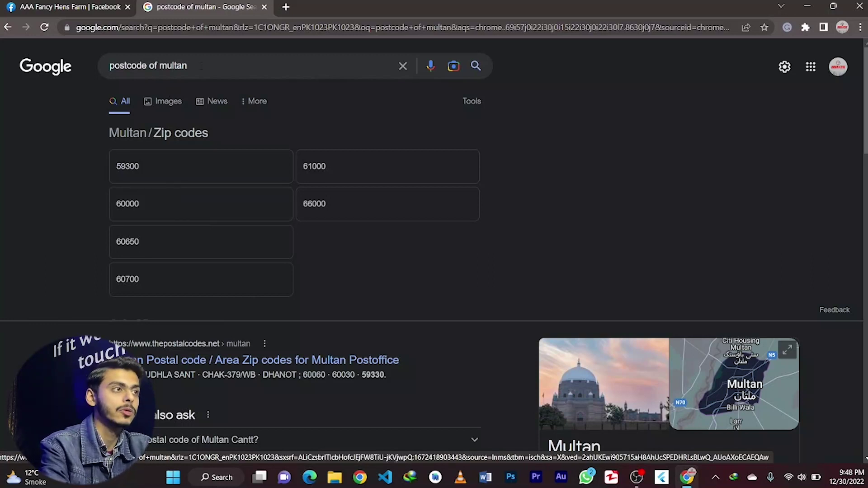
{"action": "left_click", "coordinate": [264, 7]}
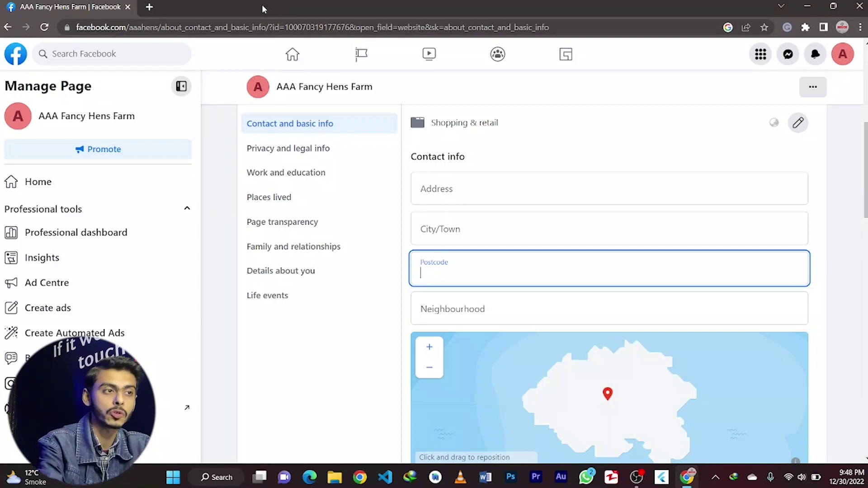
Step: Check the Neighbourhood field, zoom in on the location map and shift the map slightly around the pin
{"action": "scroll", "coordinate": [546, 263], "scroll_direction": "down", "scroll_amount": 1}
{"action": "left_click", "coordinate": [546, 263]}
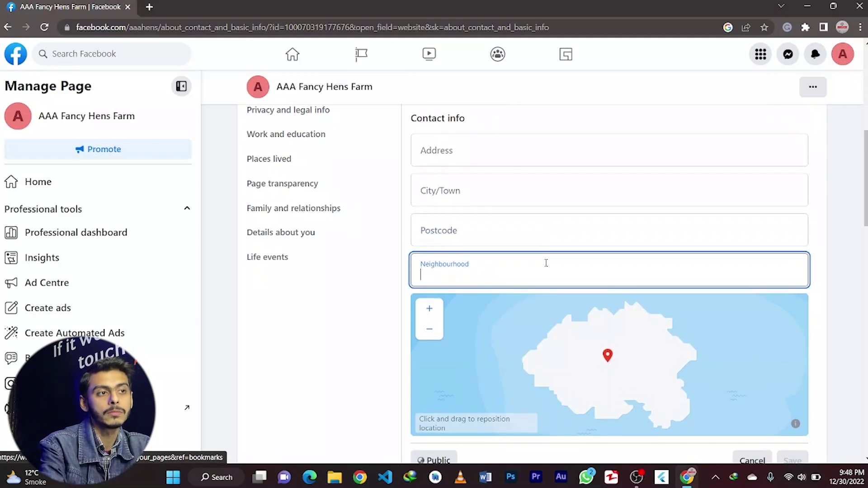
{"action": "scroll", "coordinate": [545, 262], "scroll_direction": "down", "scroll_amount": 2}
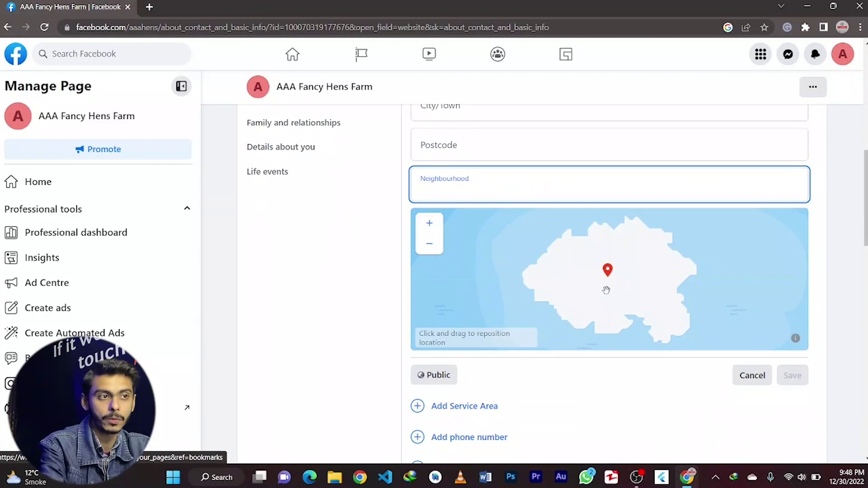
{"action": "left_click", "coordinate": [430, 225]}
{"action": "left_click", "coordinate": [429, 225]}
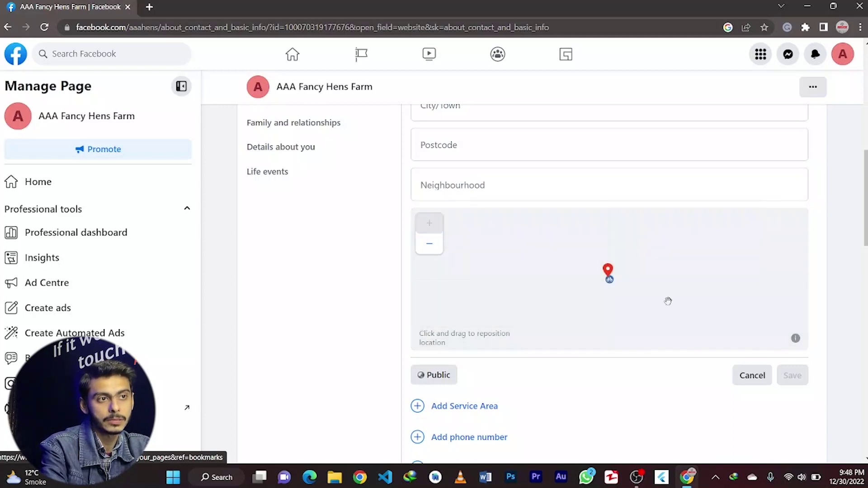
{"action": "left_click_drag", "start_coordinate": [615, 283], "coordinate": [606, 307]}
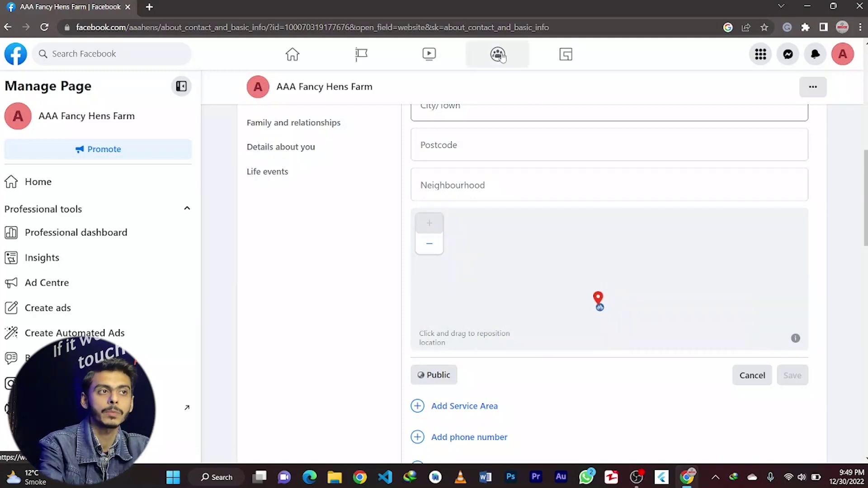
Step: Check the audience options for the address without changing them, and cancel the address entry
{"action": "scroll", "coordinate": [607, 264], "scroll_direction": "down", "scroll_amount": 3}
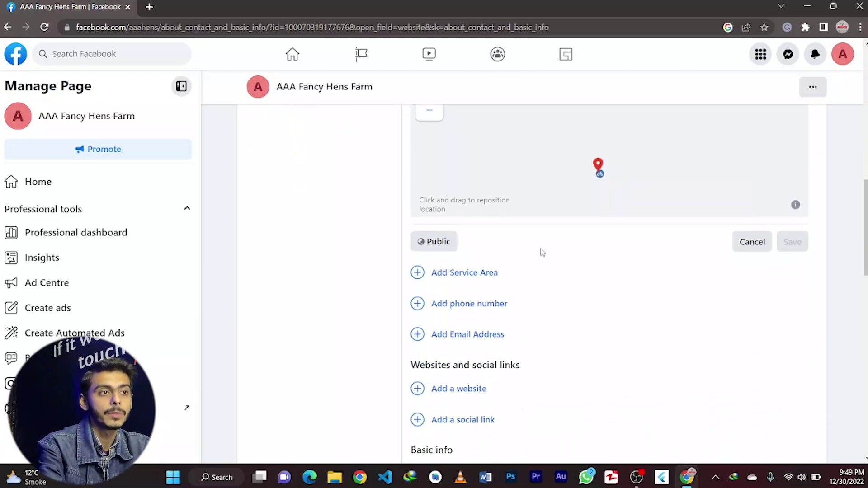
{"action": "left_click", "coordinate": [437, 249]}
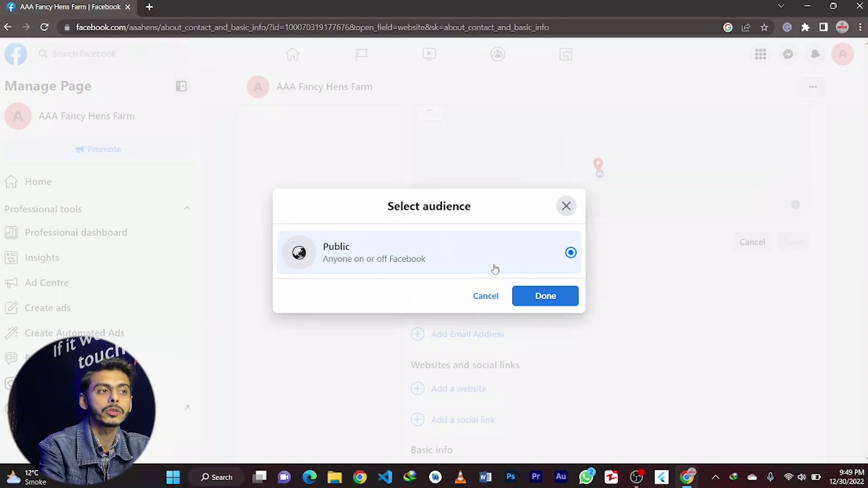
{"action": "left_click", "coordinate": [485, 296]}
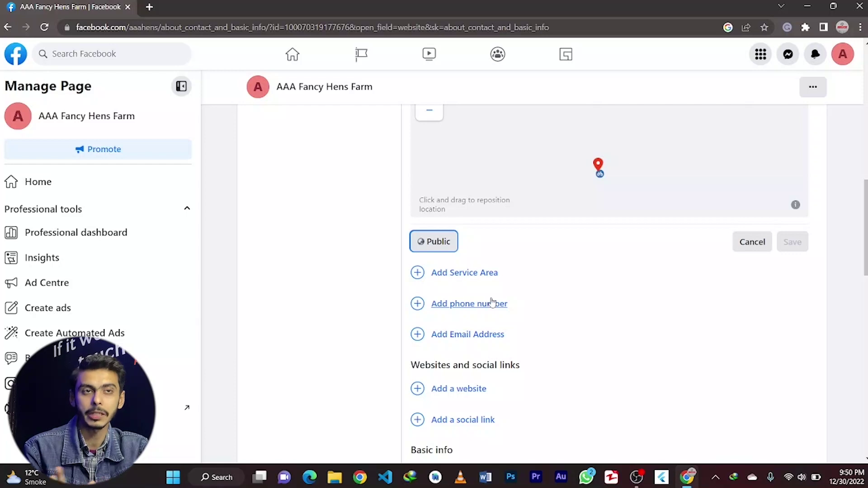
{"action": "left_click", "coordinate": [750, 243]}
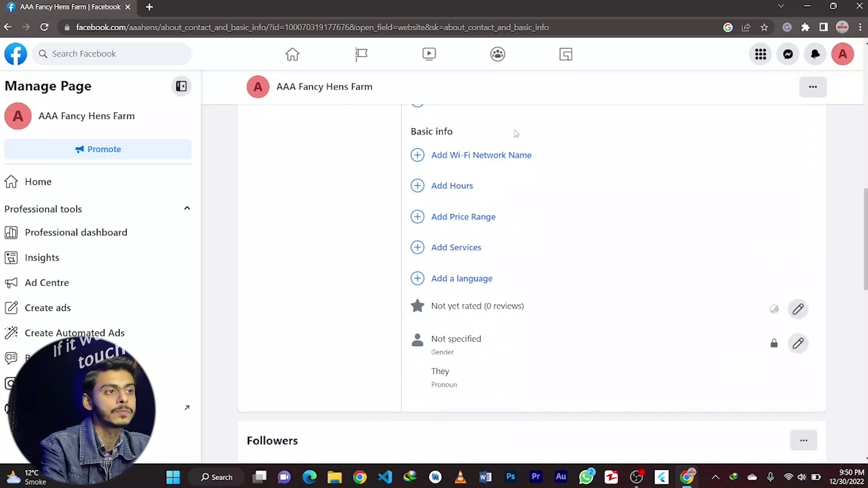
Step: View the Service Area form in the contact info and close it without adding an area
{"action": "scroll", "coordinate": [515, 134], "scroll_direction": "up", "scroll_amount": 5}
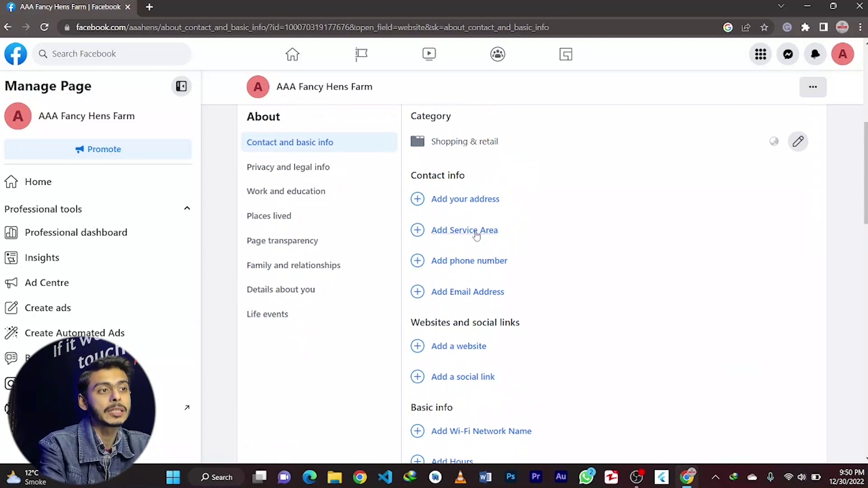
{"action": "left_click", "coordinate": [471, 232]}
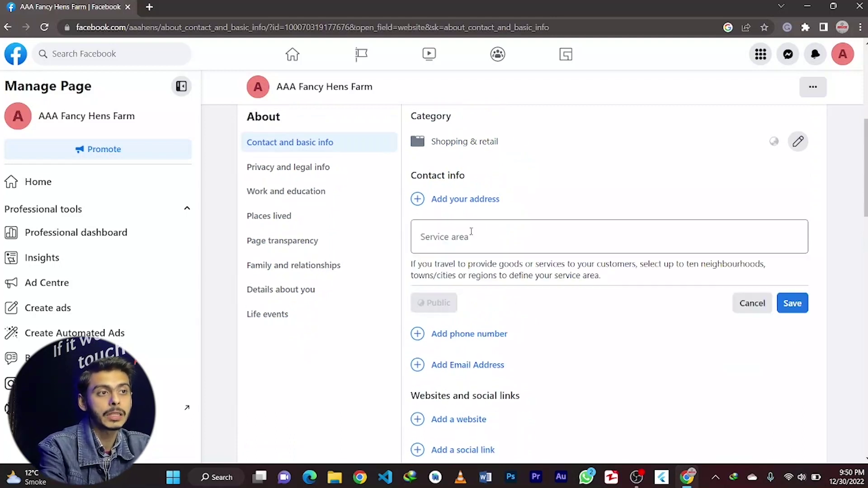
{"action": "left_click", "coordinate": [485, 238]}
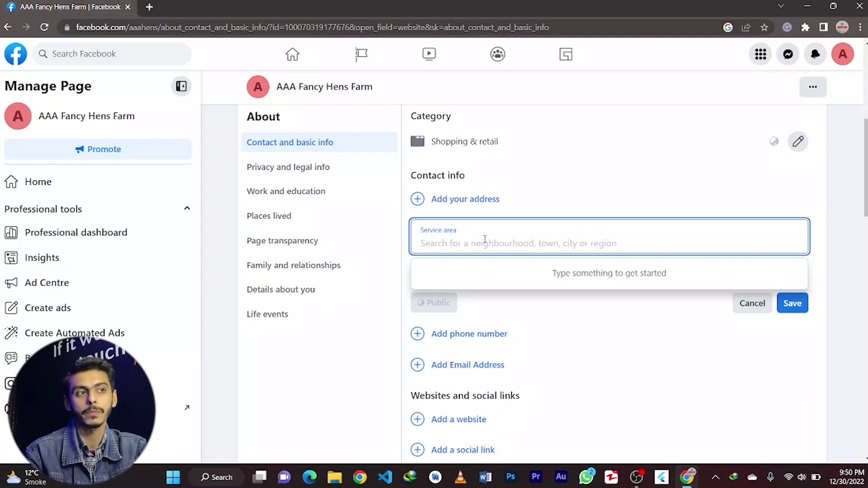
{"action": "left_click", "coordinate": [740, 308]}
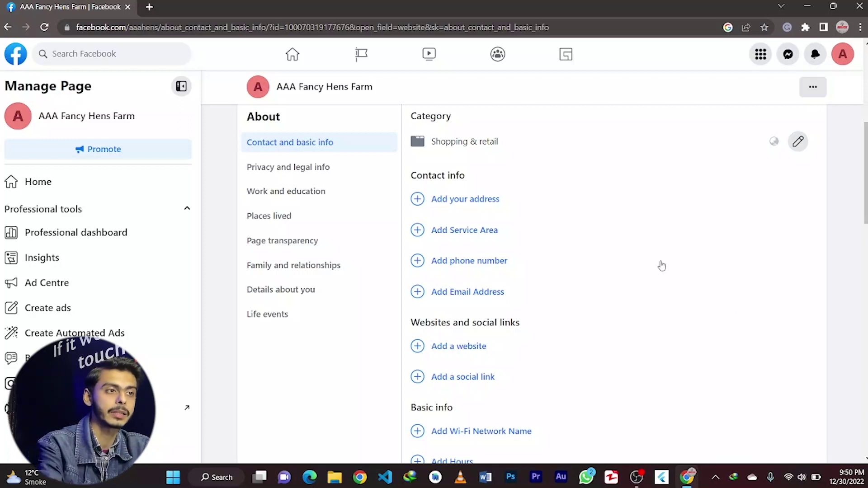
Step: View the phone number and email address forms in the contact info, cancelling each without an entry
{"action": "left_click", "coordinate": [492, 261]}
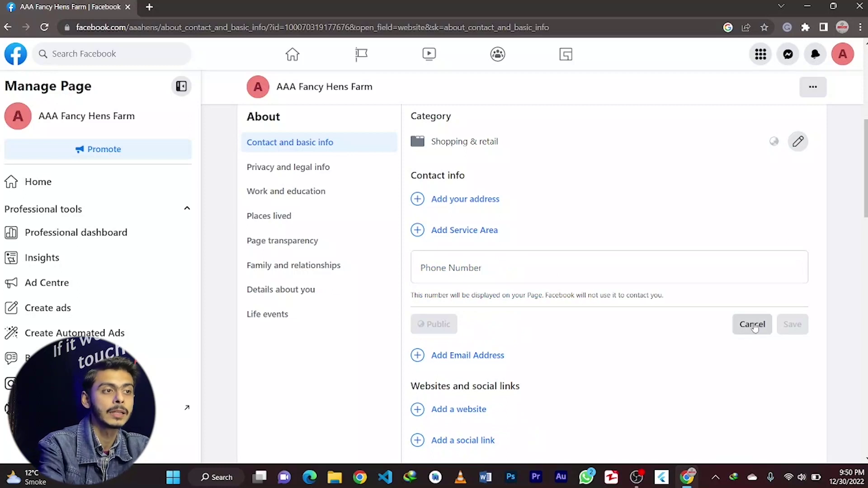
{"action": "left_click", "coordinate": [754, 326]}
{"action": "left_click", "coordinate": [493, 296]}
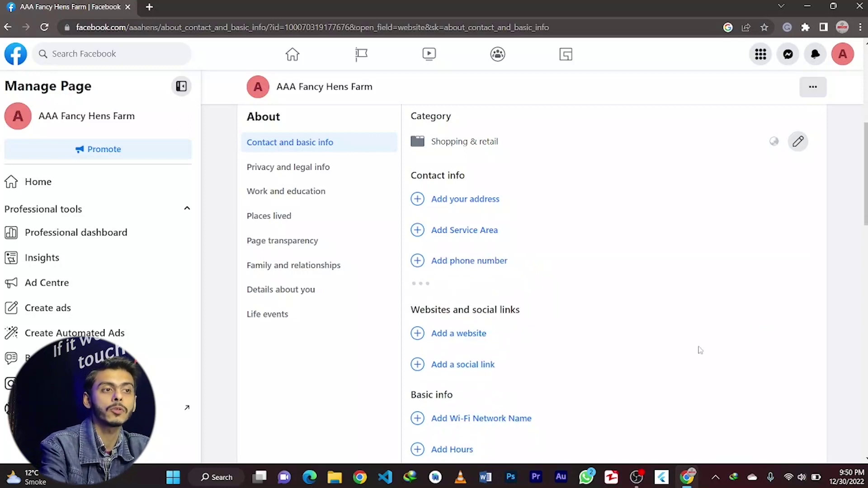
{"action": "left_click", "coordinate": [751, 356]}
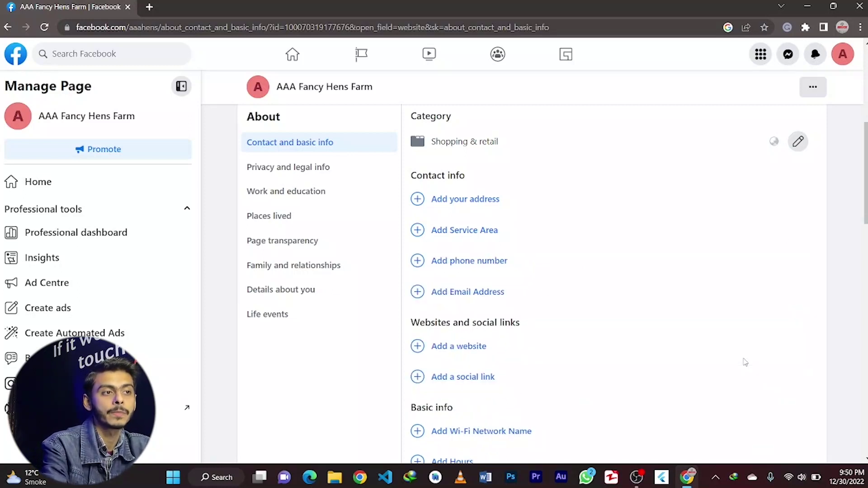
Step: Try out the website form by adding two extra website address fields, and cancel it without an entry
{"action": "scroll", "coordinate": [587, 321], "scroll_direction": "down", "scroll_amount": 2}
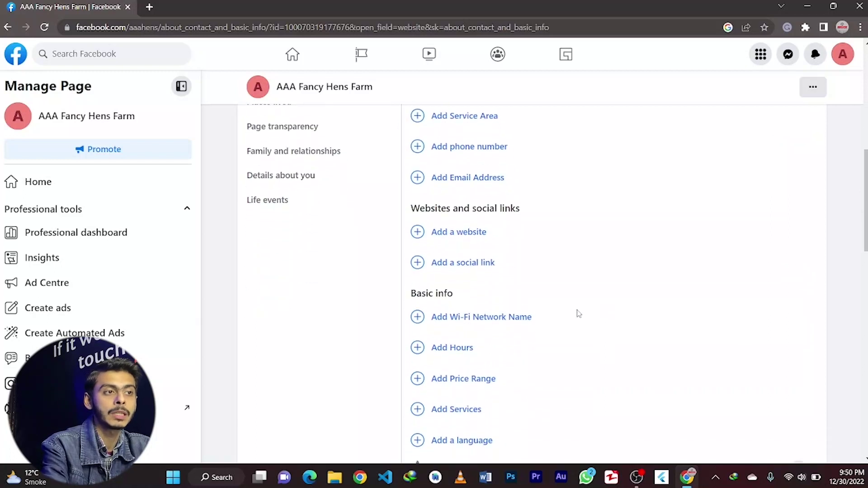
{"action": "left_click", "coordinate": [464, 233]}
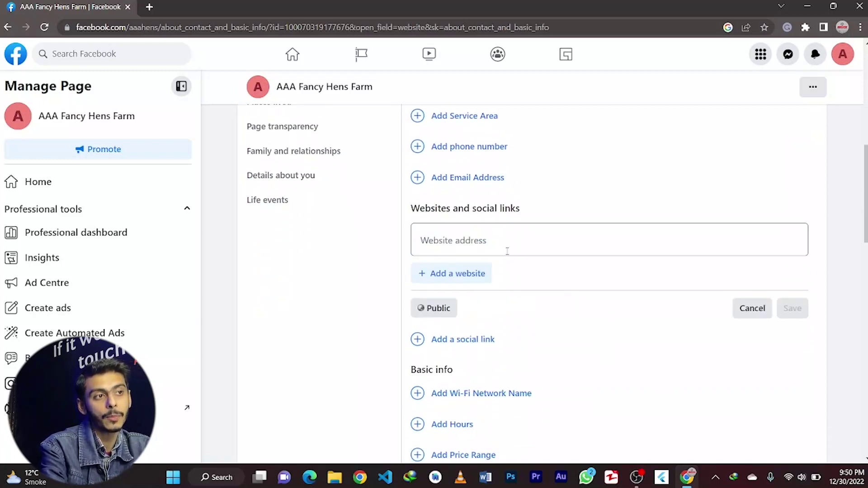
{"action": "left_click", "coordinate": [513, 245]}
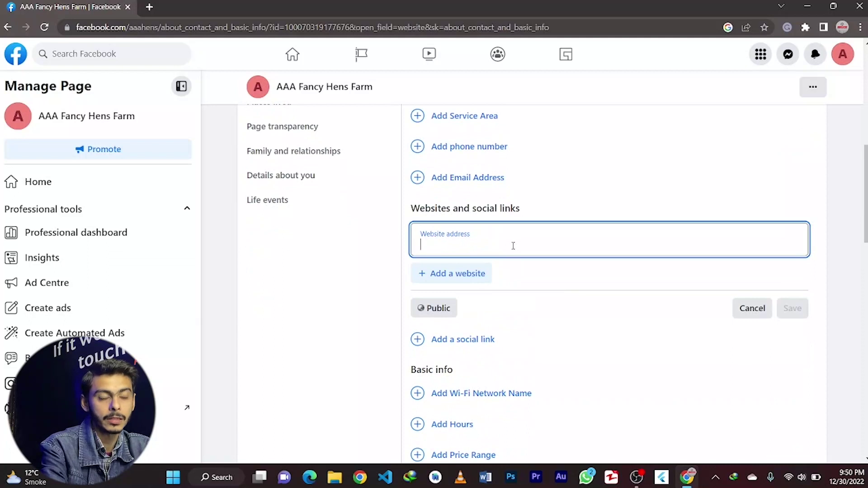
{"action": "left_click", "coordinate": [469, 276]}
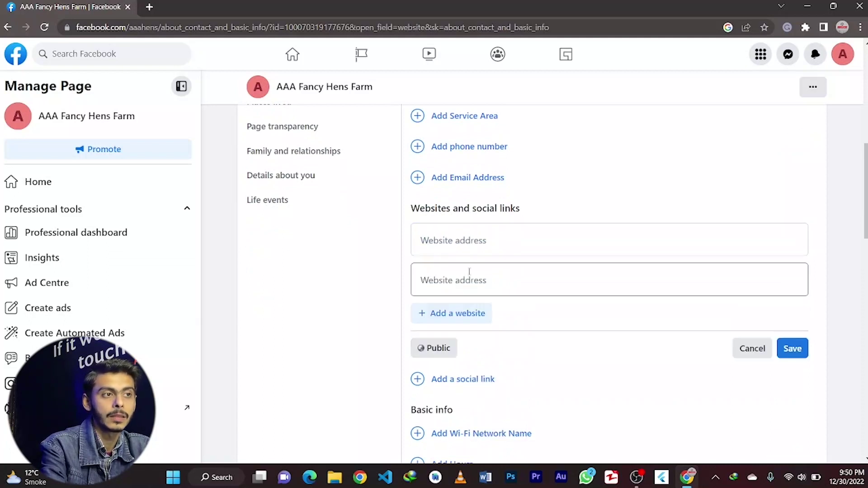
{"action": "left_click", "coordinate": [462, 312]}
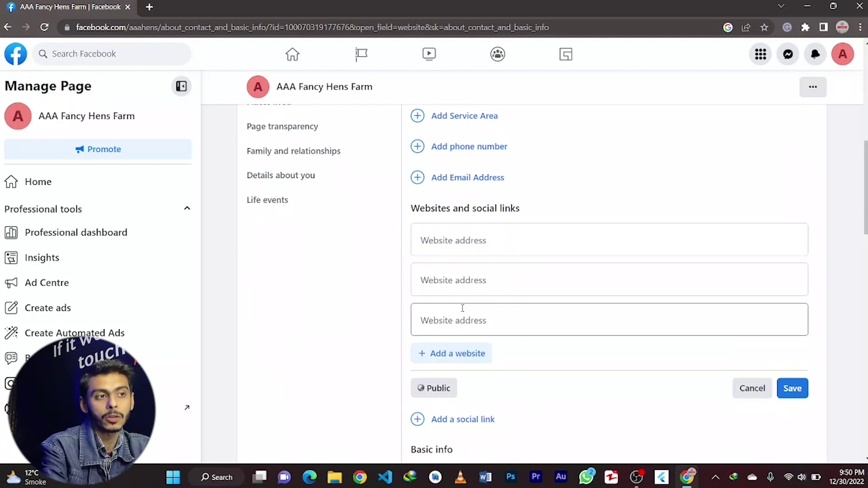
{"action": "left_click", "coordinate": [751, 388]}
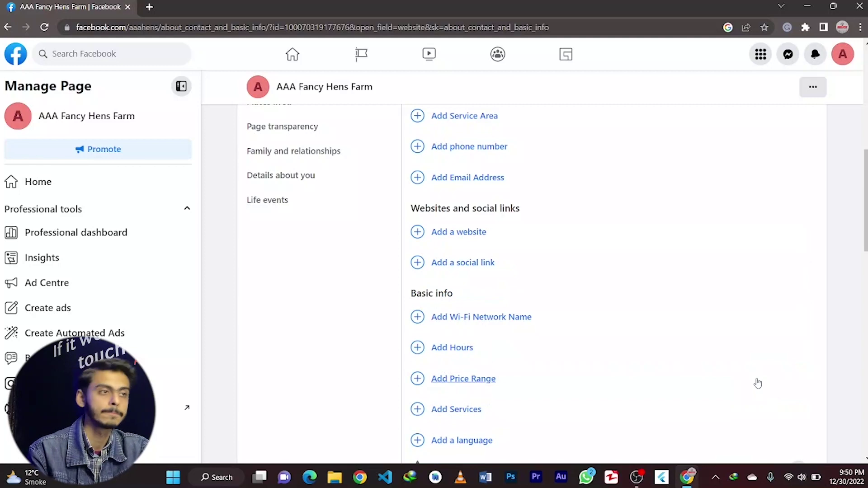
Step: Try out the social link form by adding one link field, look through its list of platforms, and cancel it without an entry
{"action": "left_click", "coordinate": [470, 263]}
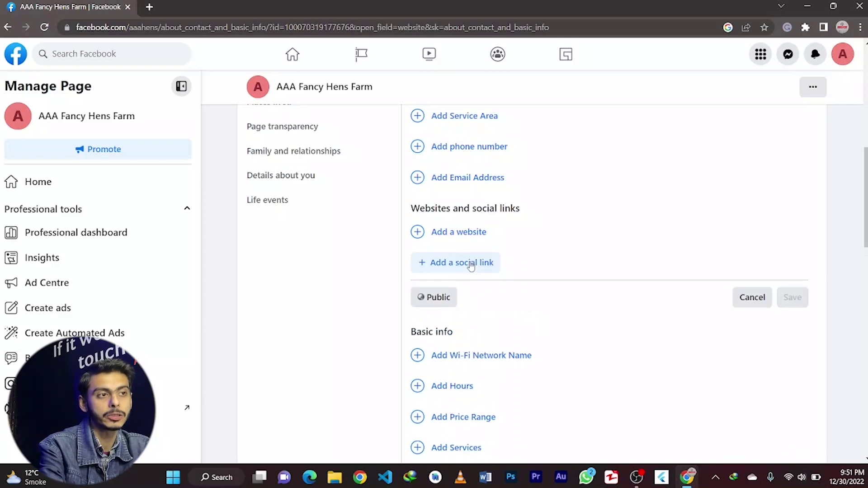
{"action": "left_click", "coordinate": [461, 262]}
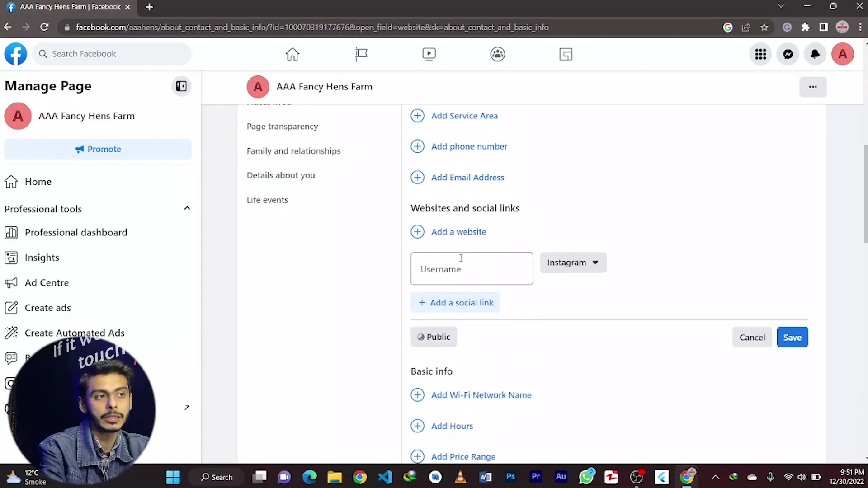
{"action": "left_click", "coordinate": [581, 267]}
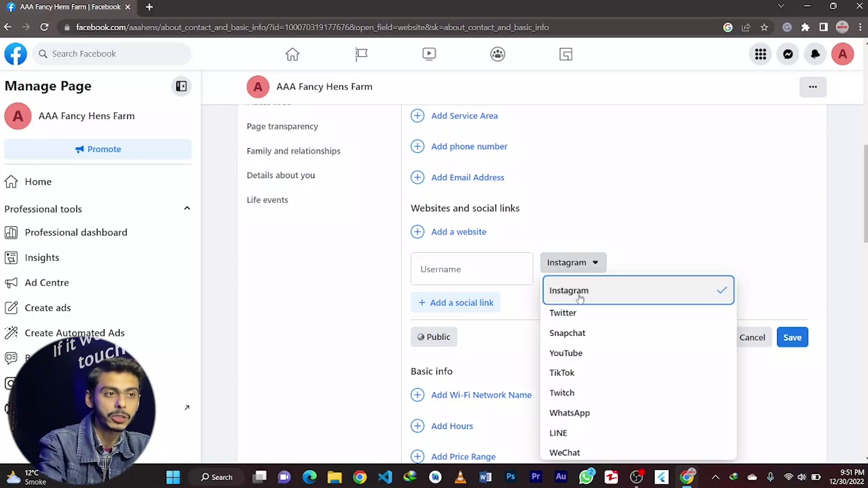
{"action": "scroll", "coordinate": [580, 340], "scroll_direction": "down", "scroll_amount": 8}
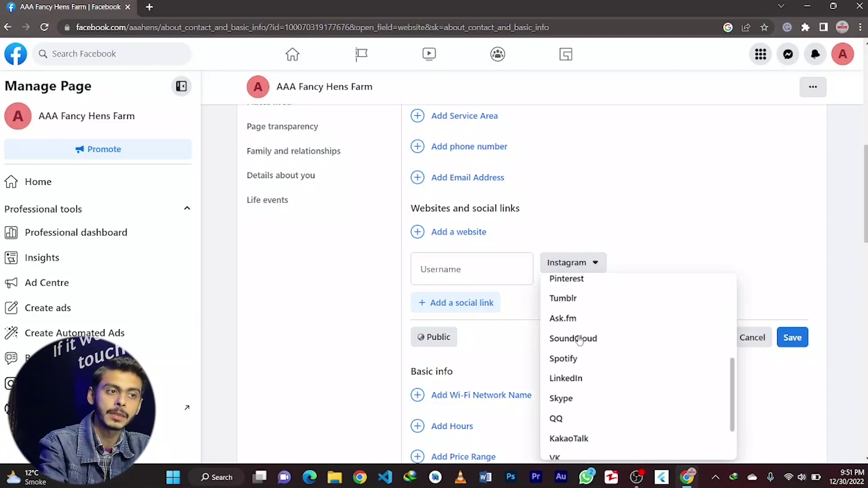
{"action": "scroll", "coordinate": [579, 339], "scroll_direction": "up", "scroll_amount": 2}
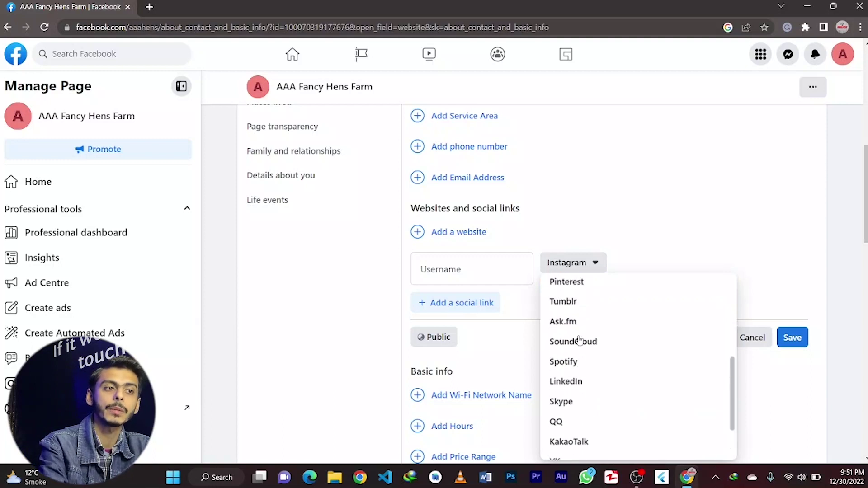
{"action": "scroll", "coordinate": [570, 358], "scroll_direction": "up", "scroll_amount": 3}
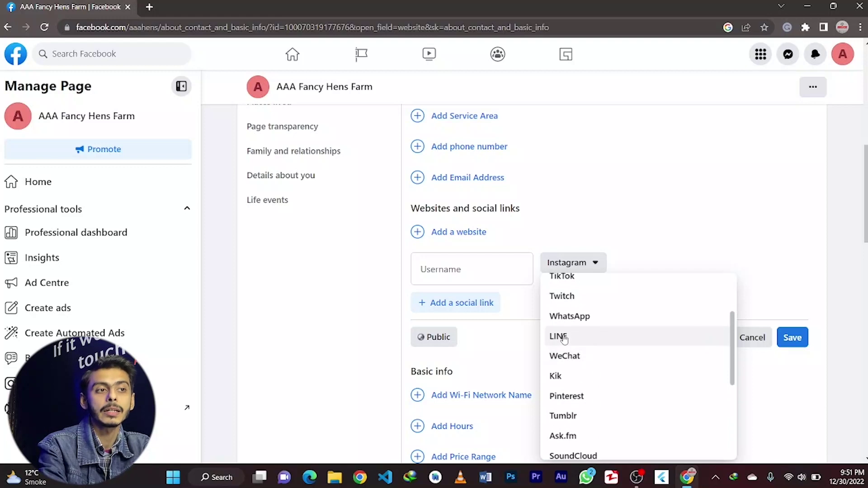
{"action": "scroll", "coordinate": [573, 342], "scroll_direction": "up", "scroll_amount": 2}
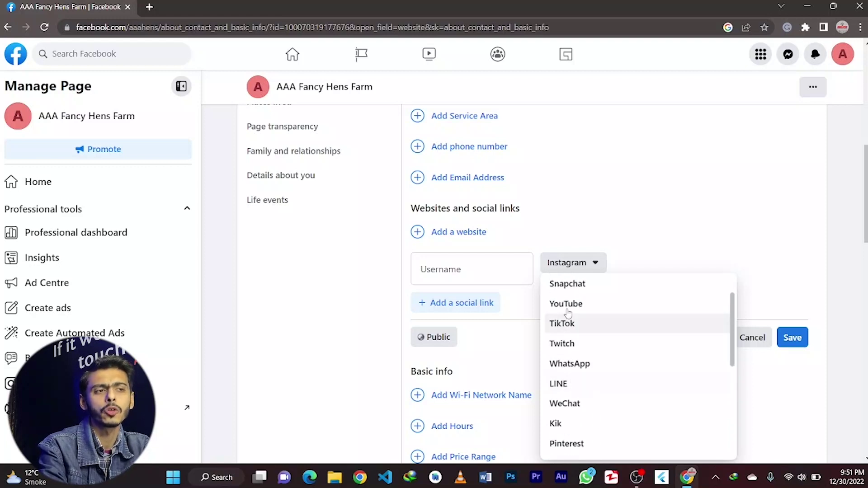
{"action": "left_click", "coordinate": [636, 253]}
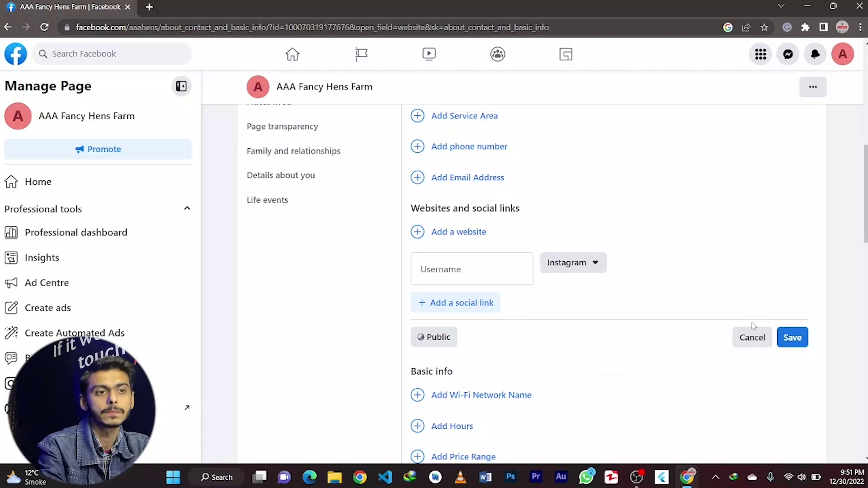
{"action": "left_click", "coordinate": [593, 262]}
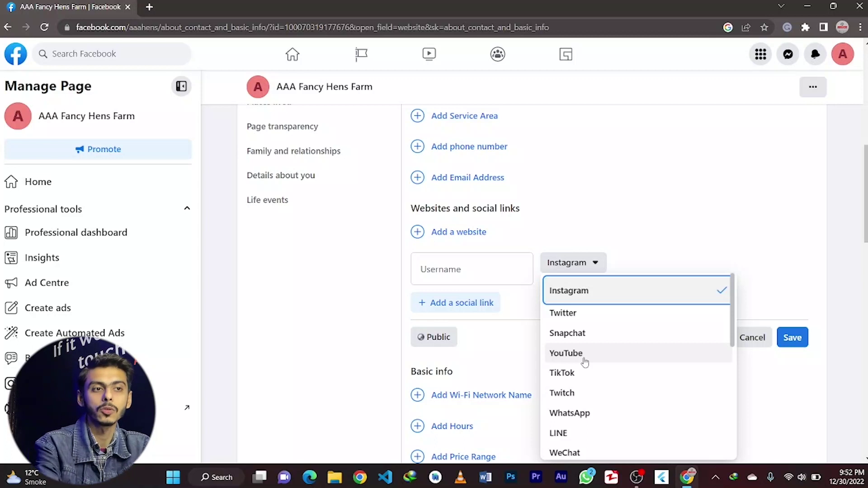
{"action": "left_click", "coordinate": [752, 338]}
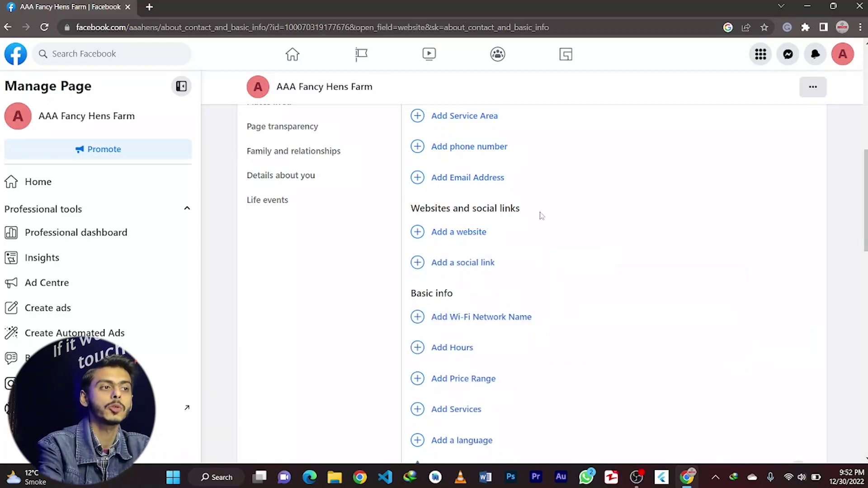
Step: View the website form and the business hours options, cancelling each without an entry
{"action": "left_click", "coordinate": [470, 233]}
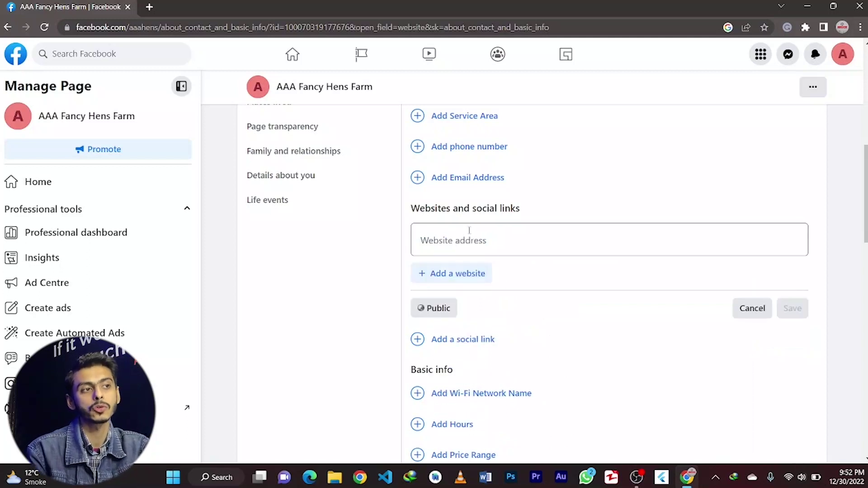
{"action": "left_click", "coordinate": [752, 310]}
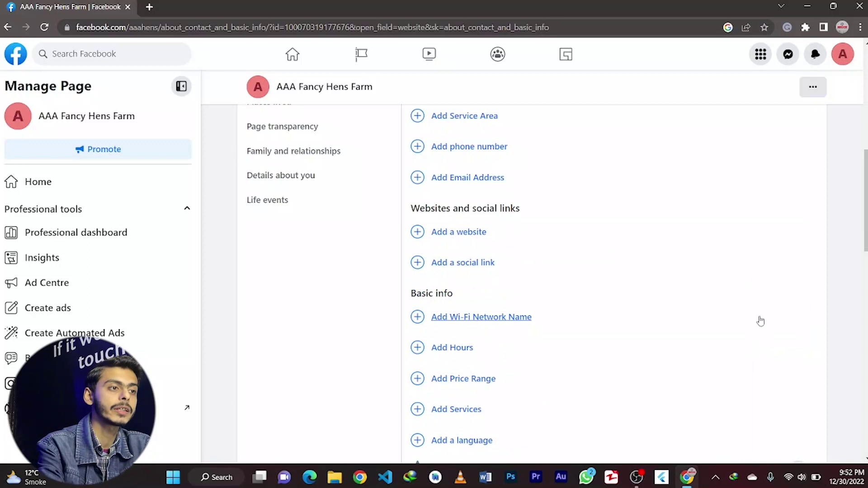
{"action": "scroll", "coordinate": [760, 320], "scroll_direction": "down", "scroll_amount": 3}
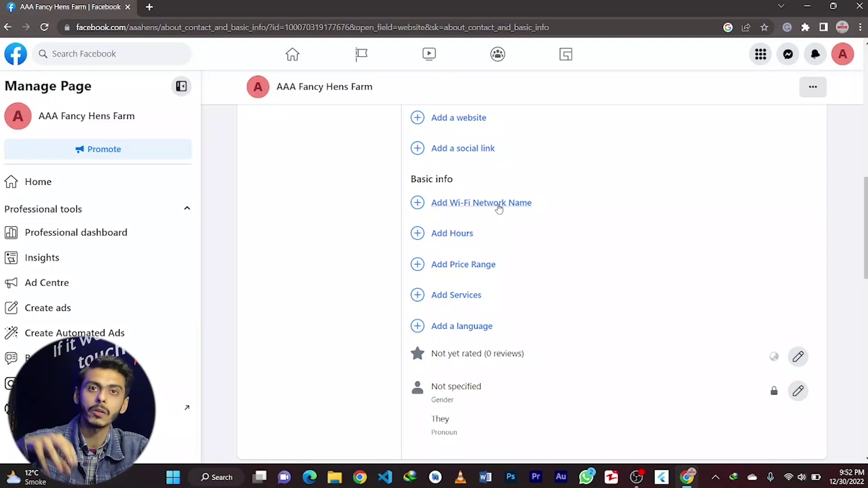
{"action": "left_click", "coordinate": [448, 234]}
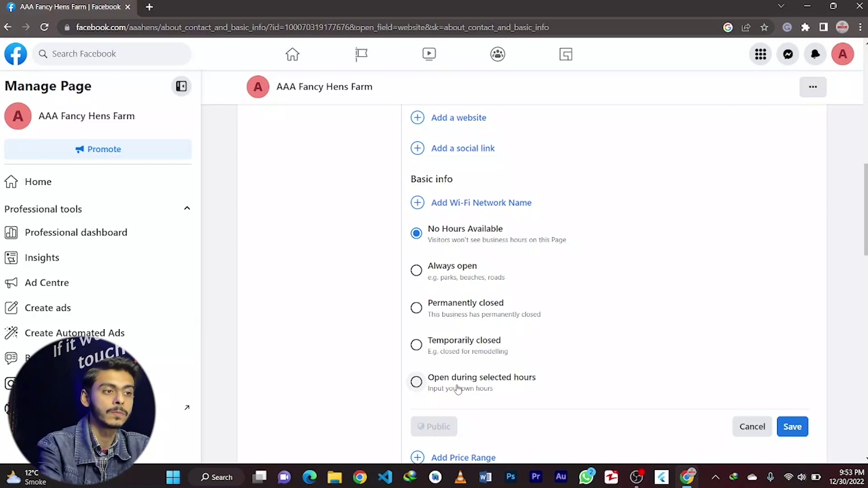
{"action": "left_click", "coordinate": [752, 427]}
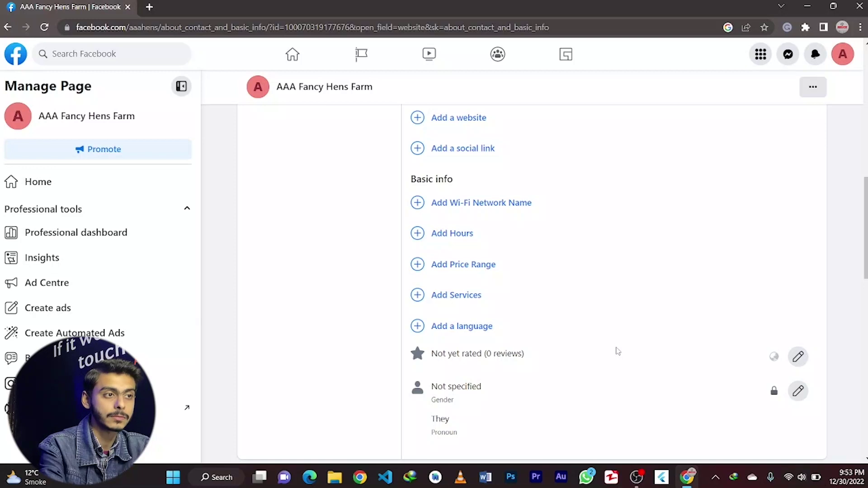
Step: View the price range, services and language forms in the basic info, cancelling each without a choice
{"action": "left_click", "coordinate": [466, 265]}
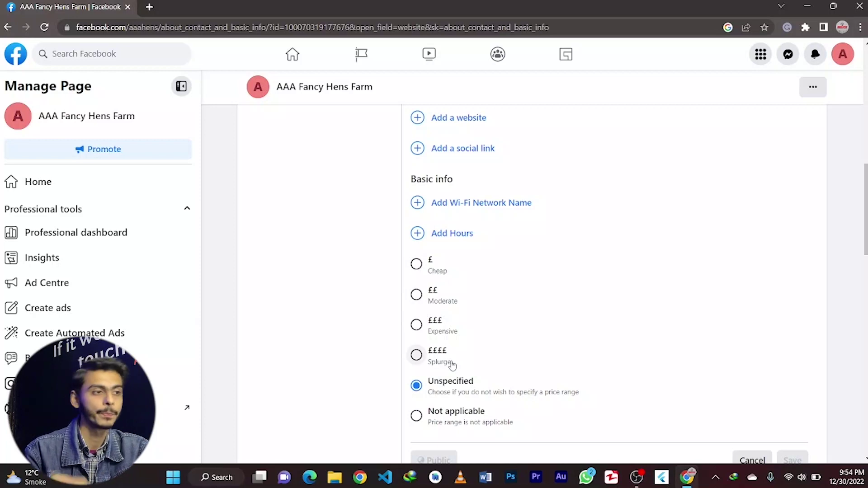
{"action": "scroll", "coordinate": [434, 367], "scroll_direction": "down", "scroll_amount": 1}
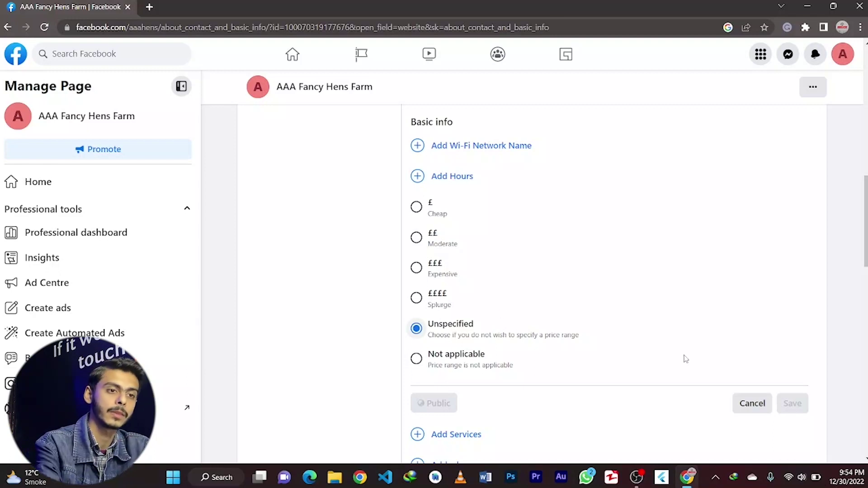
{"action": "left_click", "coordinate": [753, 404]}
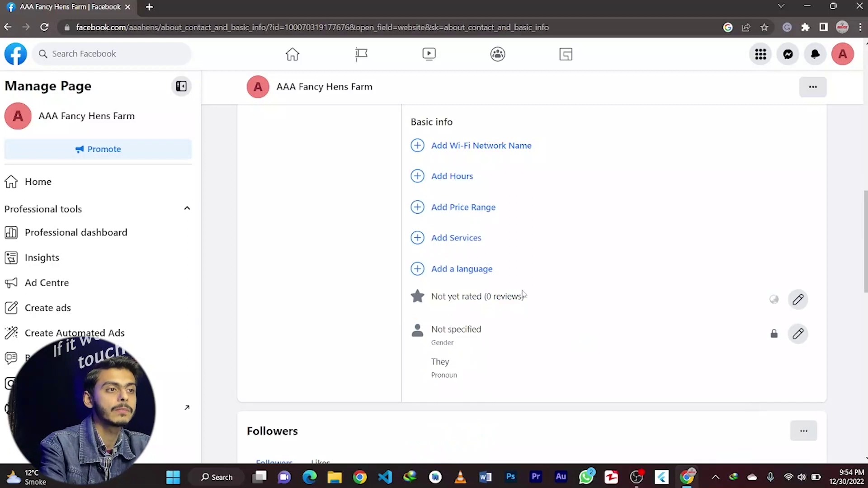
{"action": "left_click", "coordinate": [466, 246]}
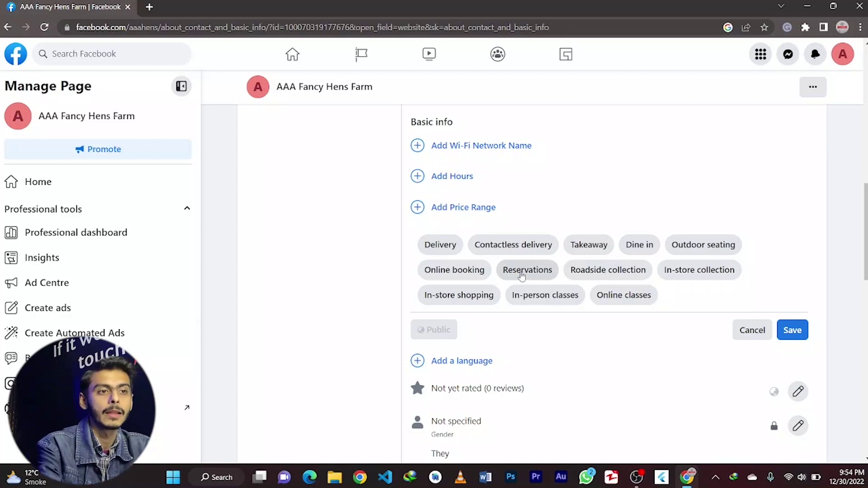
{"action": "left_click", "coordinate": [752, 330]}
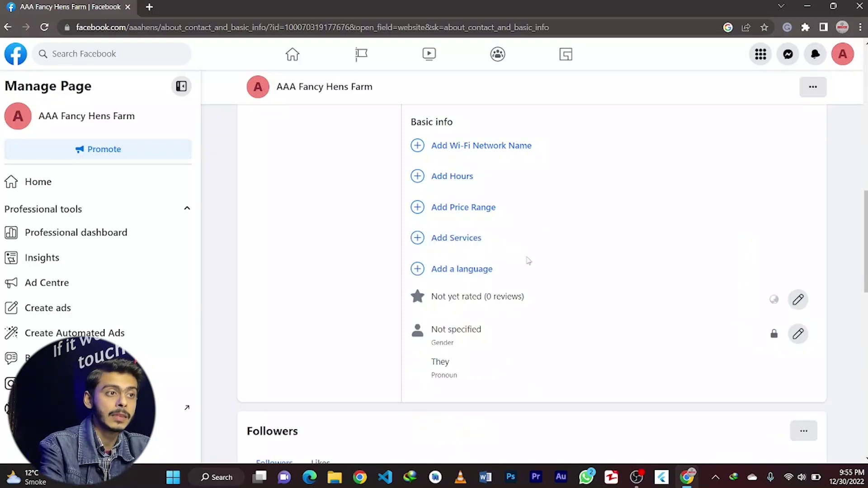
{"action": "left_click", "coordinate": [478, 271]}
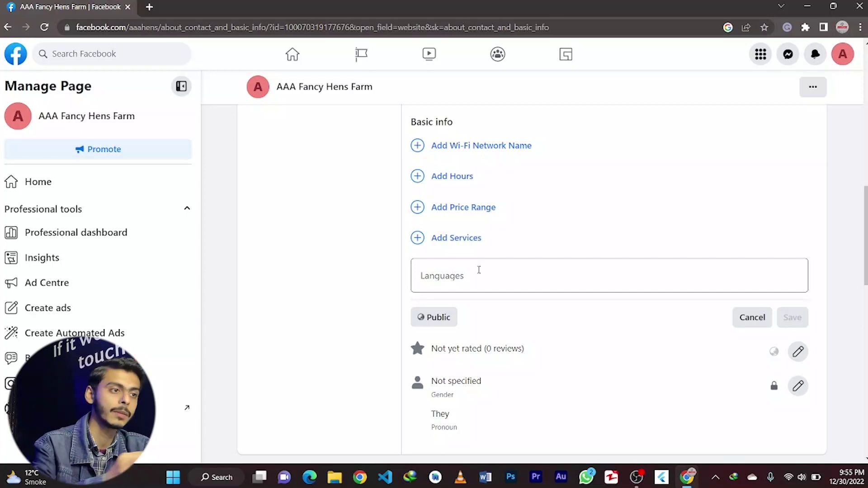
{"action": "left_click", "coordinate": [752, 332]}
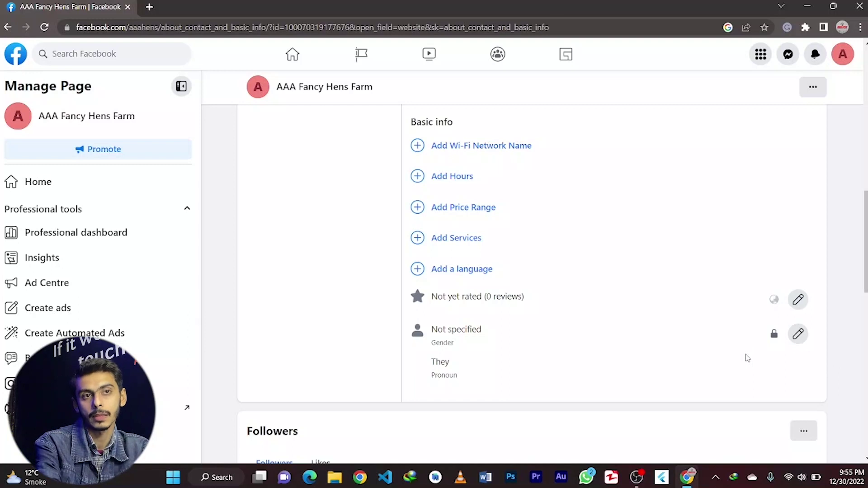
Step: Look through the Privacy and legal info, Work and education, Places lived and Page transparency sections of the page's About information
{"action": "scroll", "coordinate": [747, 358], "scroll_direction": "down", "scroll_amount": 3}
{"action": "scroll", "coordinate": [747, 358], "scroll_direction": "up", "scroll_amount": 8}
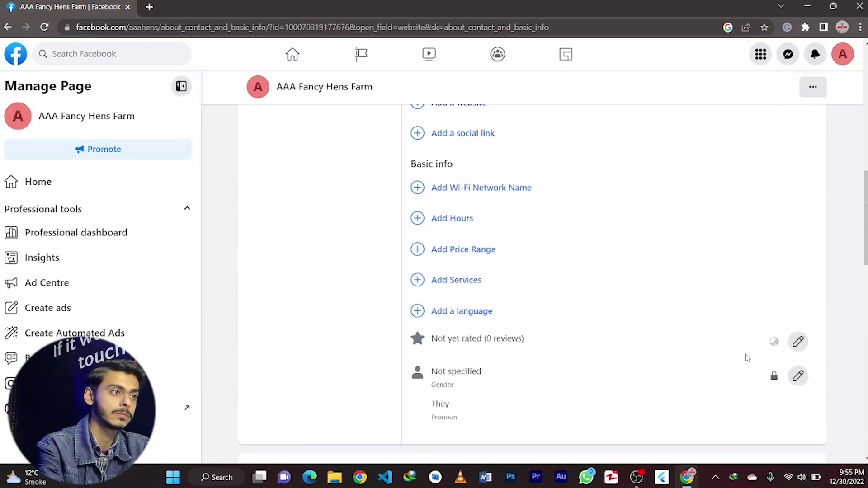
{"action": "scroll", "coordinate": [732, 352], "scroll_direction": "up", "scroll_amount": 2}
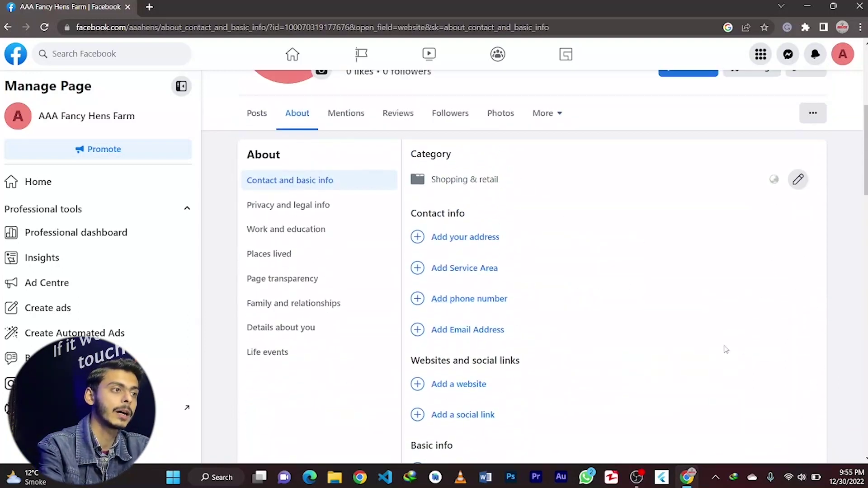
{"action": "left_click", "coordinate": [303, 212]}
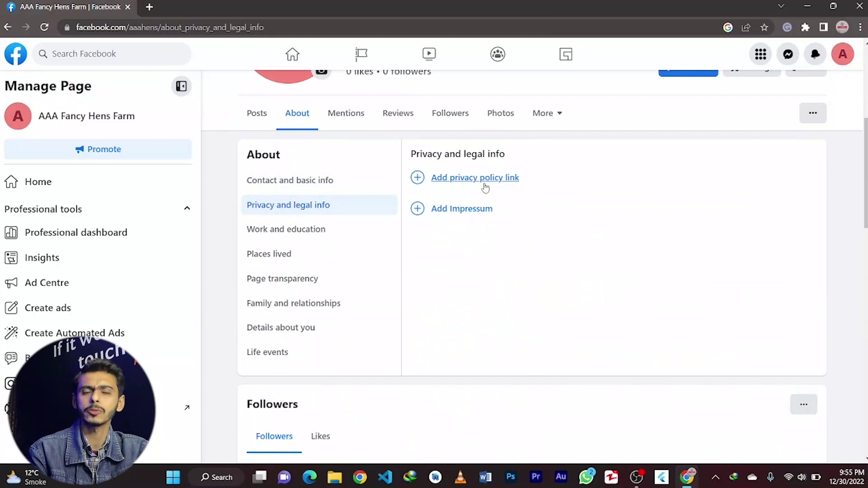
{"action": "left_click", "coordinate": [339, 240]}
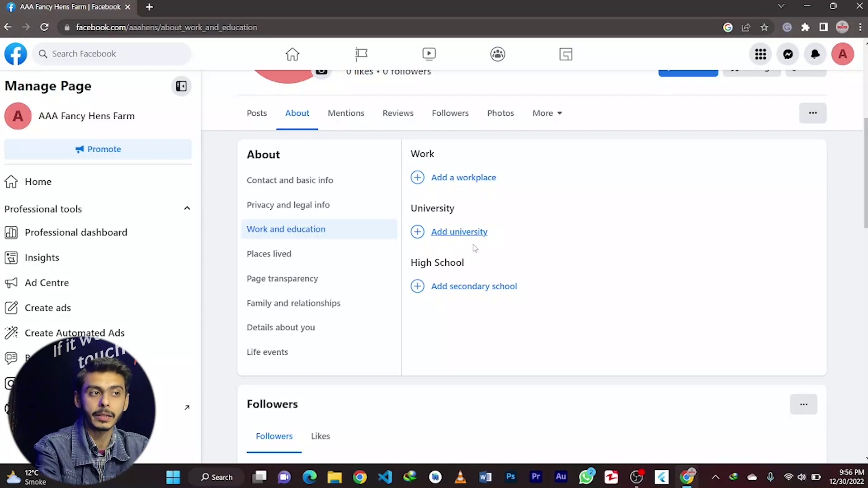
{"action": "left_click", "coordinate": [274, 254]}
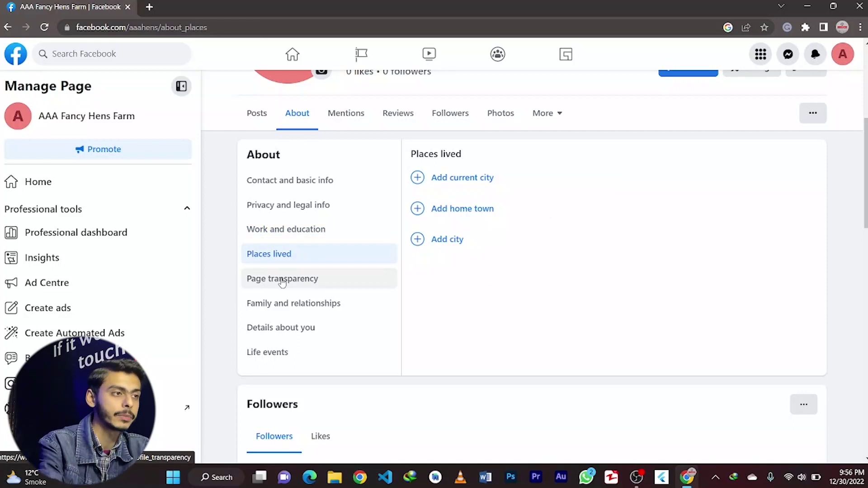
{"action": "left_click", "coordinate": [282, 280]}
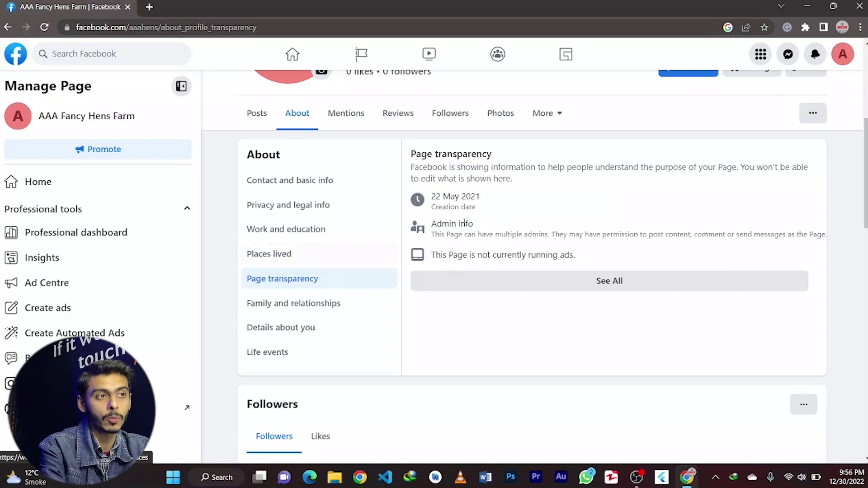
Step: Look through the Family and relationships, Details about you and Life events sections of the About information
{"action": "left_click", "coordinate": [307, 314]}
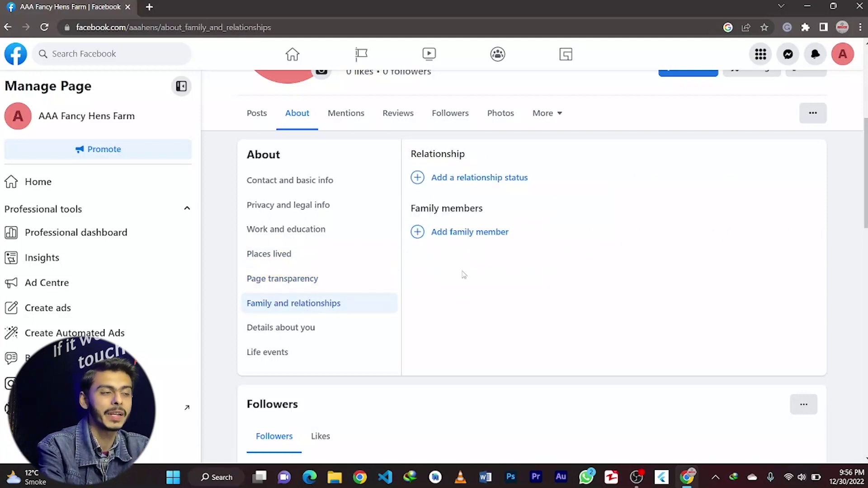
{"action": "left_click", "coordinate": [288, 331]}
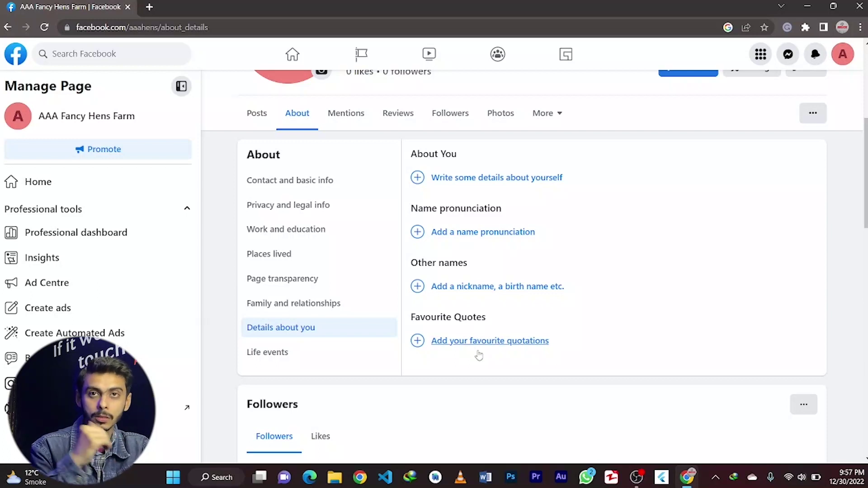
{"action": "scroll", "coordinate": [479, 356], "scroll_direction": "down", "scroll_amount": 1}
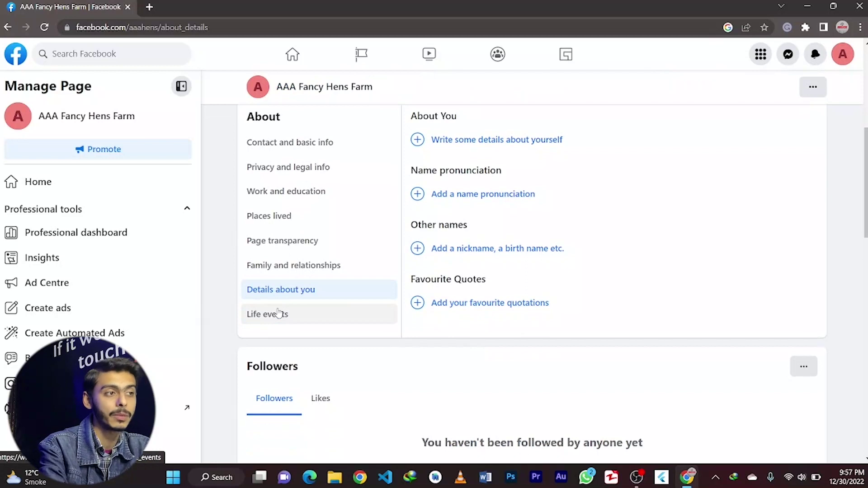
{"action": "left_click", "coordinate": [278, 313]}
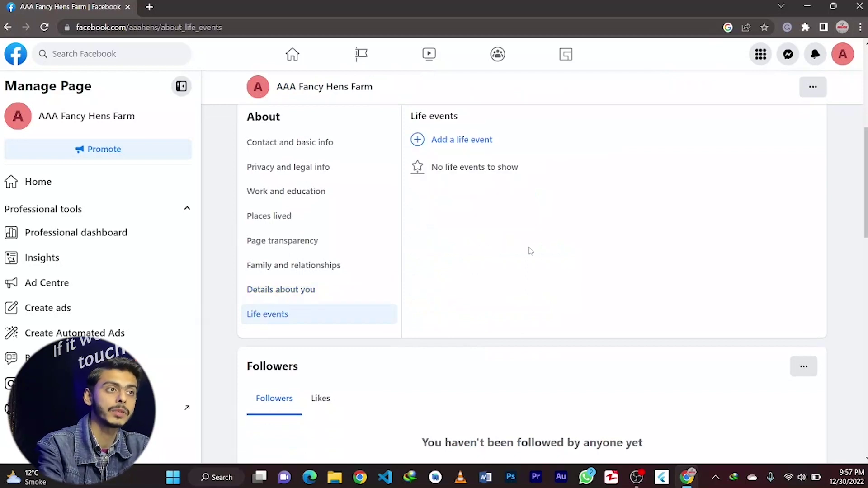
{"action": "scroll", "coordinate": [530, 251], "scroll_direction": "up", "scroll_amount": 2}
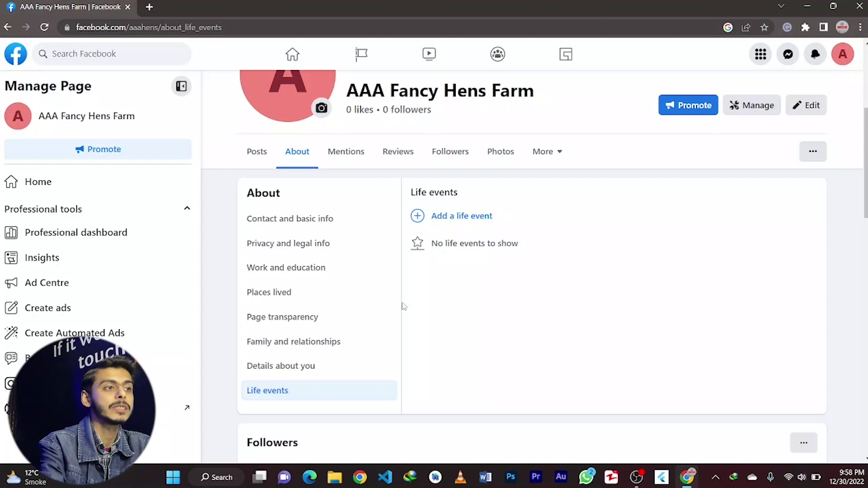
Step: View the page's mentions and review the Edit Page sections from profile picture to Featured, closing them without changes
{"action": "left_click", "coordinate": [348, 152]}
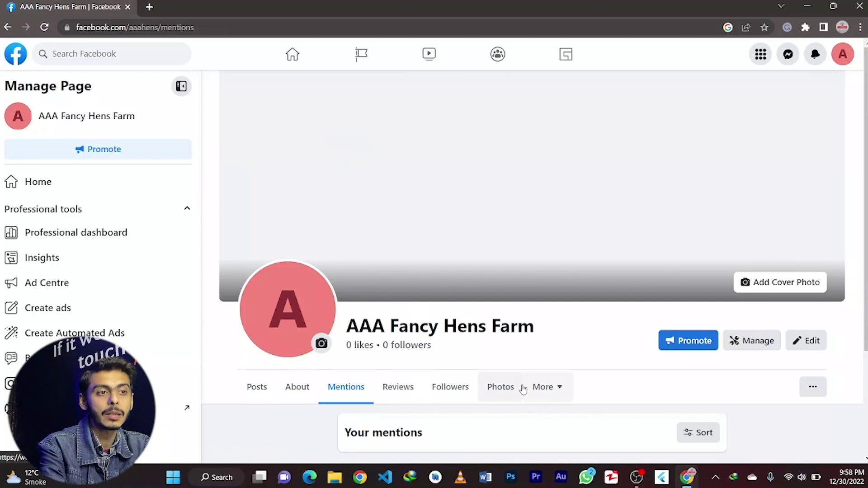
{"action": "left_click", "coordinate": [816, 342]}
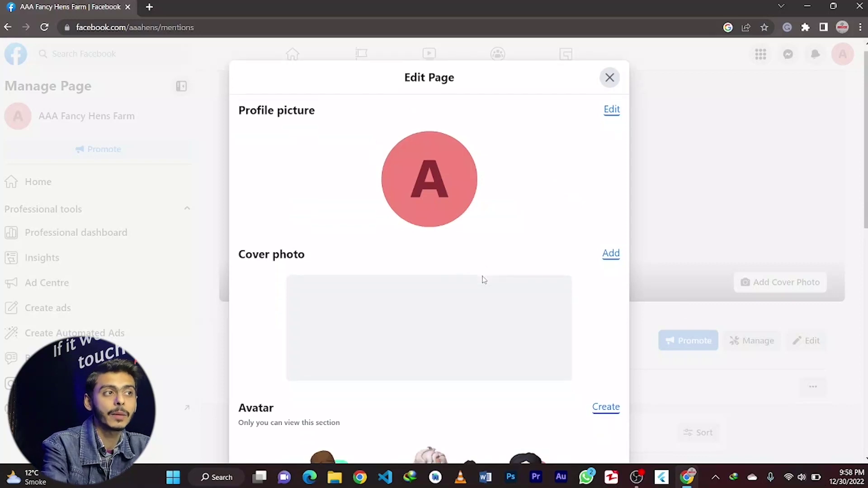
{"action": "scroll", "coordinate": [462, 245], "scroll_direction": "down", "scroll_amount": 5}
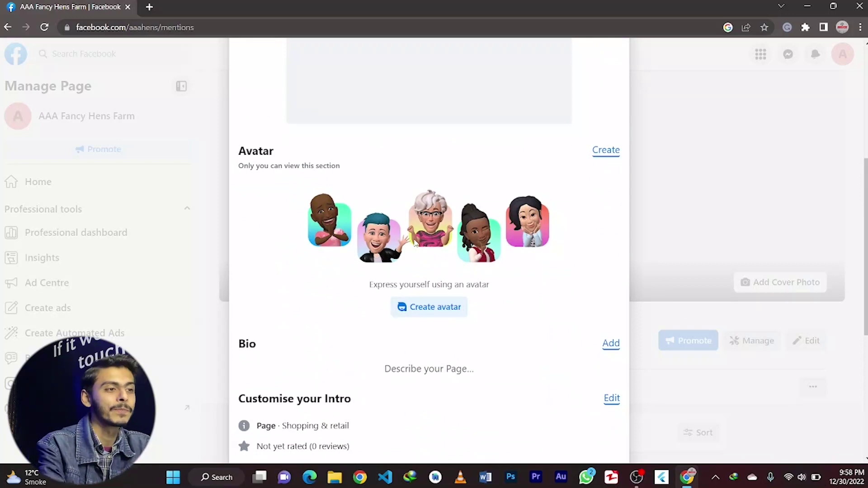
{"action": "scroll", "coordinate": [415, 243], "scroll_direction": "down", "scroll_amount": 3}
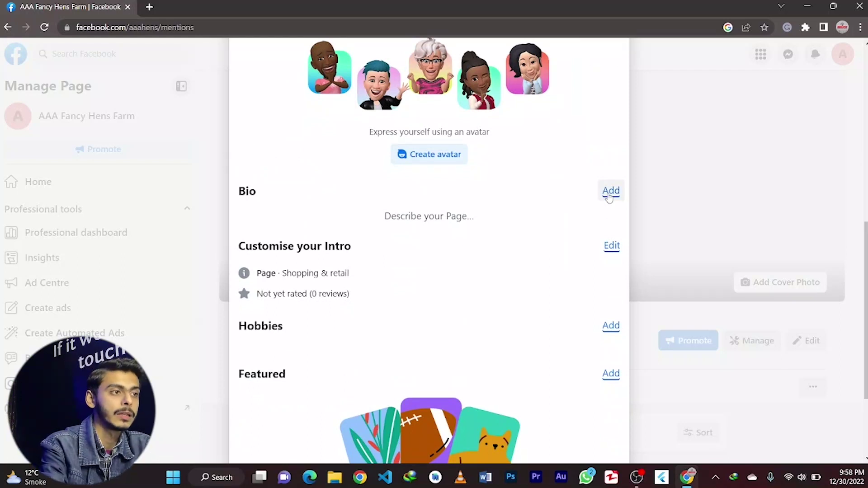
{"action": "scroll", "coordinate": [609, 199], "scroll_direction": "down", "scroll_amount": 1}
{"action": "scroll", "coordinate": [524, 325], "scroll_direction": "down", "scroll_amount": 1}
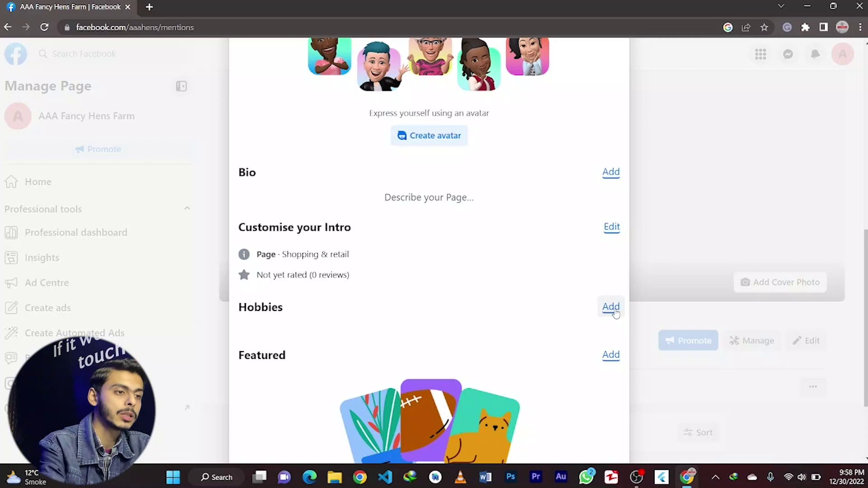
{"action": "scroll", "coordinate": [615, 314], "scroll_direction": "down", "scroll_amount": 3}
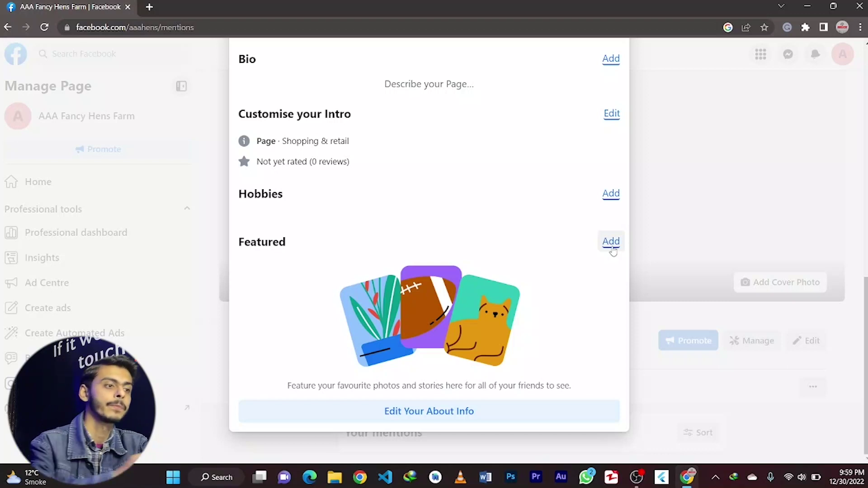
{"action": "scroll", "coordinate": [592, 161], "scroll_direction": "up", "scroll_amount": 10}
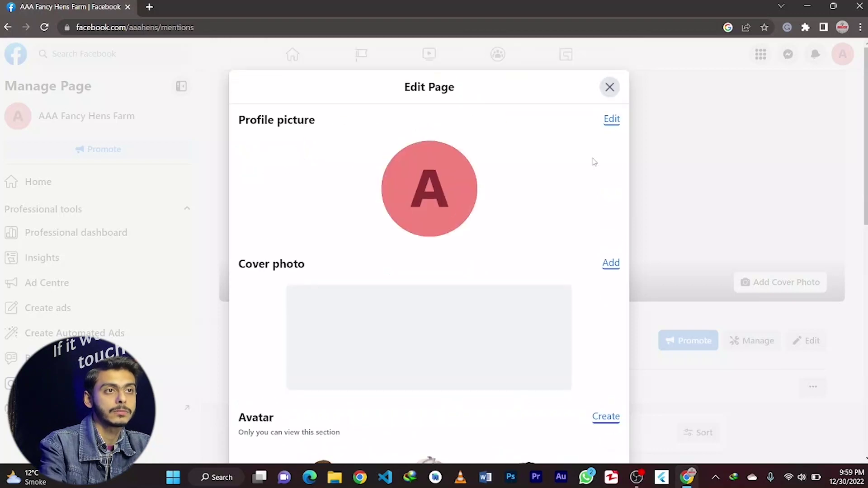
{"action": "left_click", "coordinate": [609, 87]}
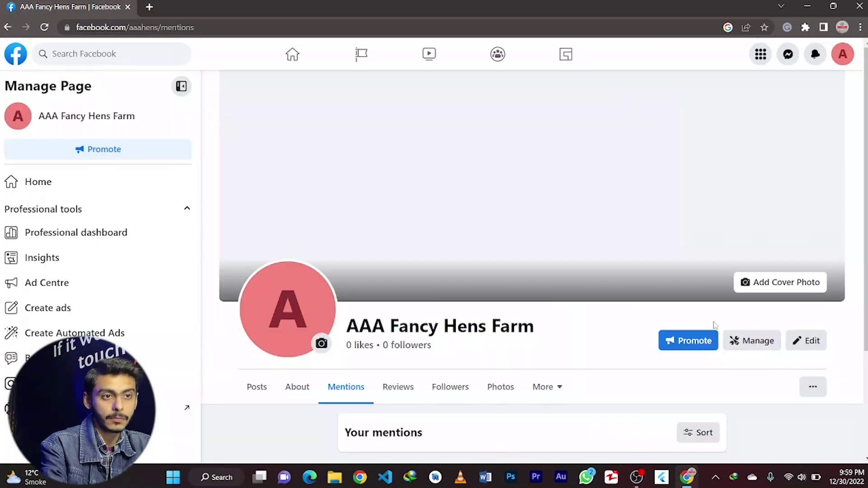
Step: Open the page's professional dashboard and look through the page overview, recent posts and new Pages guide
{"action": "left_click", "coordinate": [749, 342]}
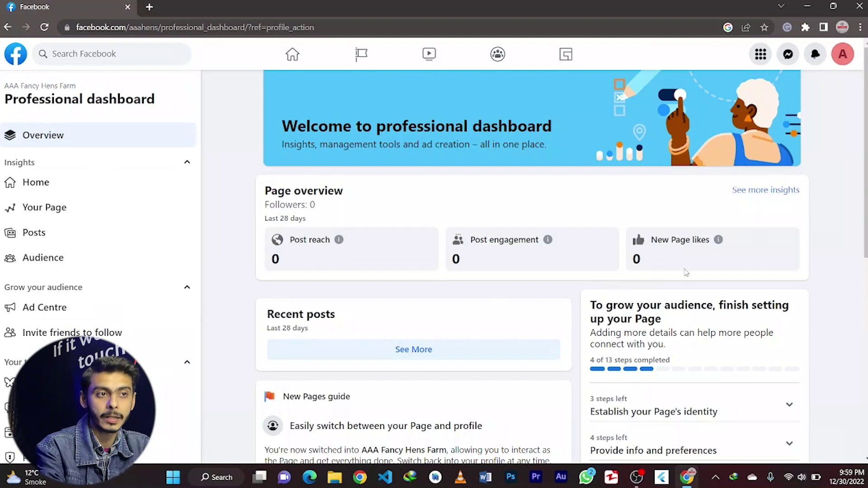
{"action": "scroll", "coordinate": [686, 273], "scroll_direction": "down", "scroll_amount": 1}
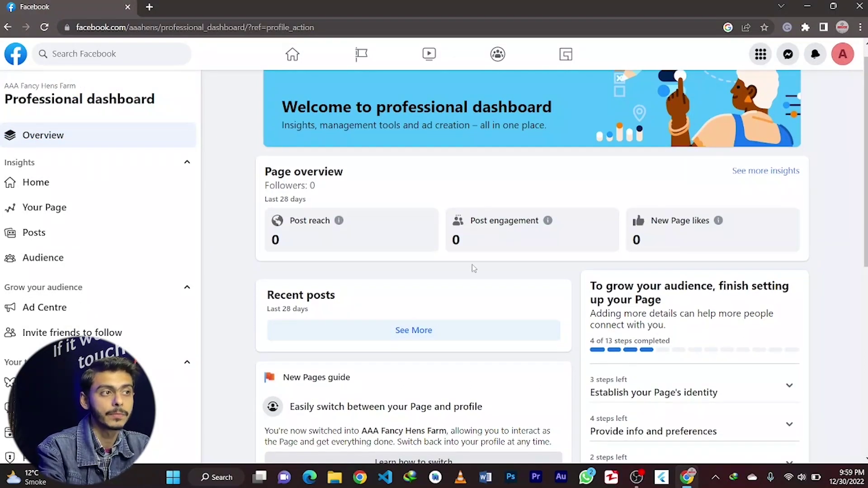
{"action": "scroll", "coordinate": [472, 264], "scroll_direction": "down", "scroll_amount": 1}
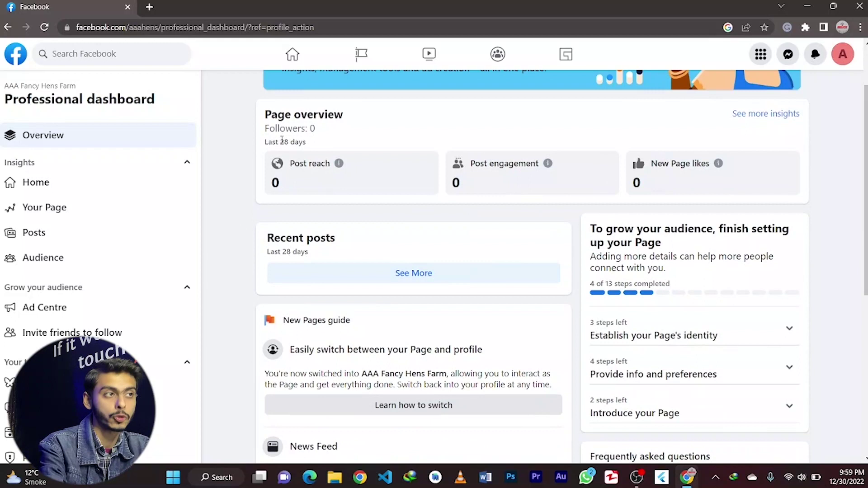
{"action": "scroll", "coordinate": [344, 209], "scroll_direction": "down", "scroll_amount": 1}
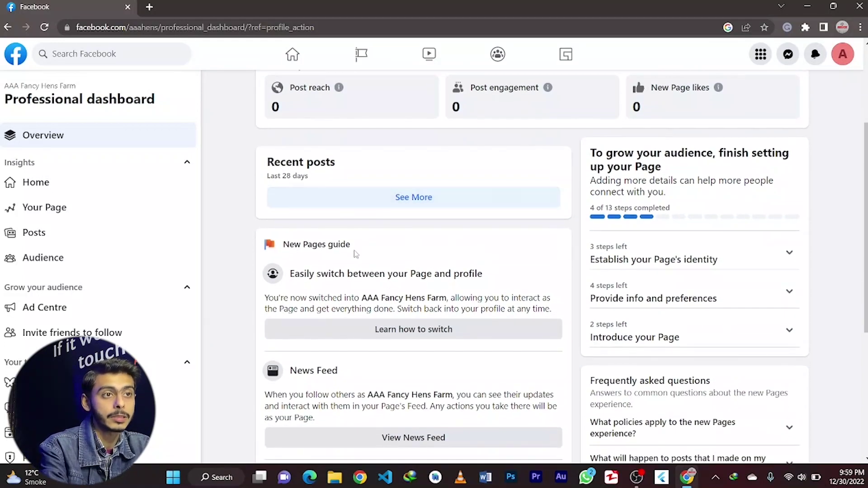
{"action": "scroll", "coordinate": [355, 254], "scroll_direction": "down", "scroll_amount": 1}
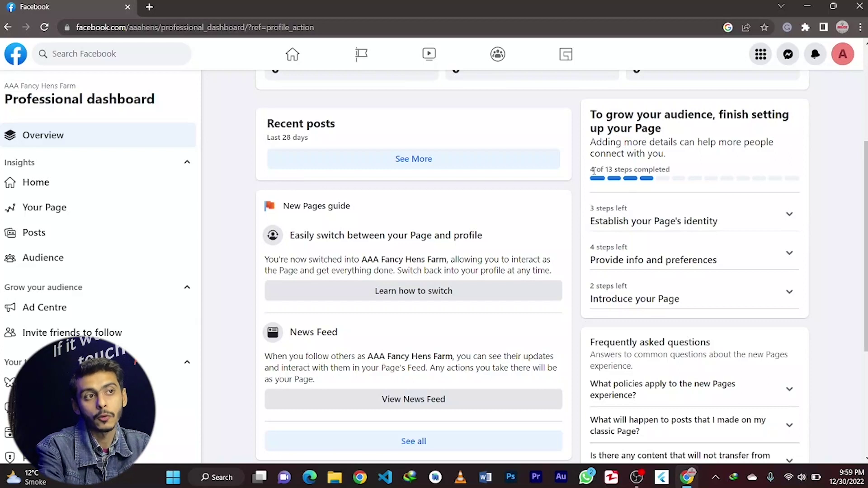
Step: Review the page setup checklist, expanding the identity and the info and preferences groups, and look over the frequently asked questions
{"action": "left_click", "coordinate": [789, 222]}
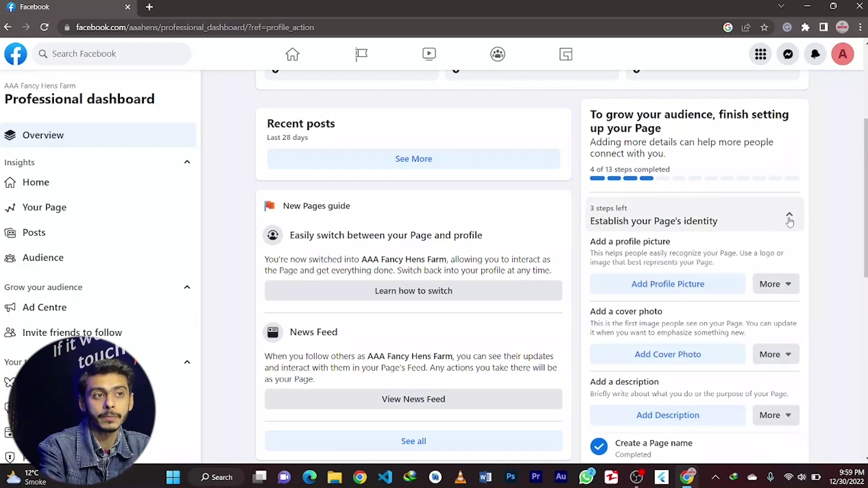
{"action": "scroll", "coordinate": [672, 265], "scroll_direction": "down", "scroll_amount": 2}
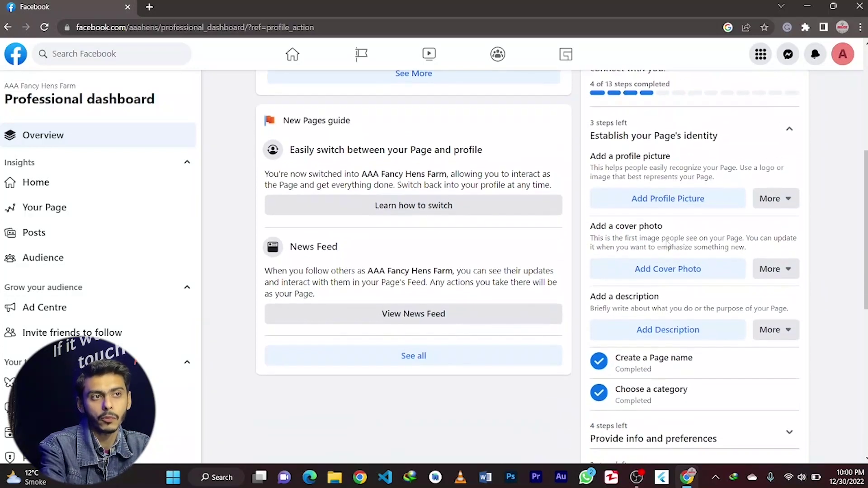
{"action": "scroll", "coordinate": [679, 291], "scroll_direction": "down", "scroll_amount": 4}
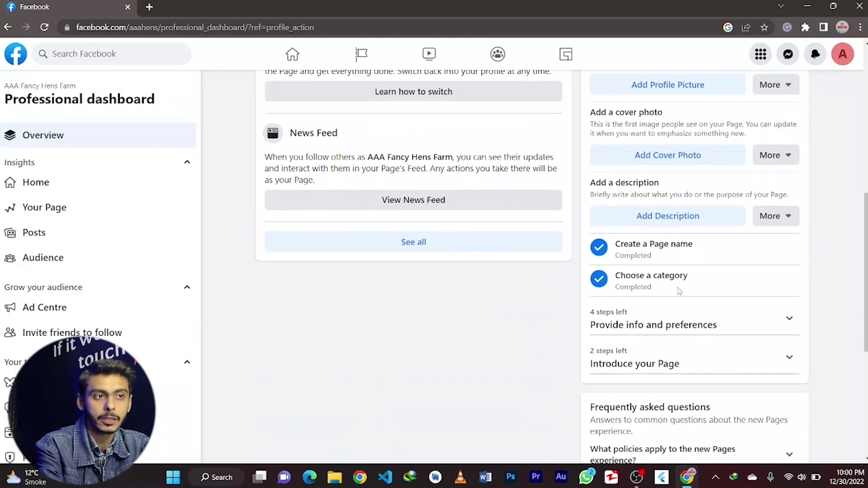
{"action": "left_click", "coordinate": [778, 268]}
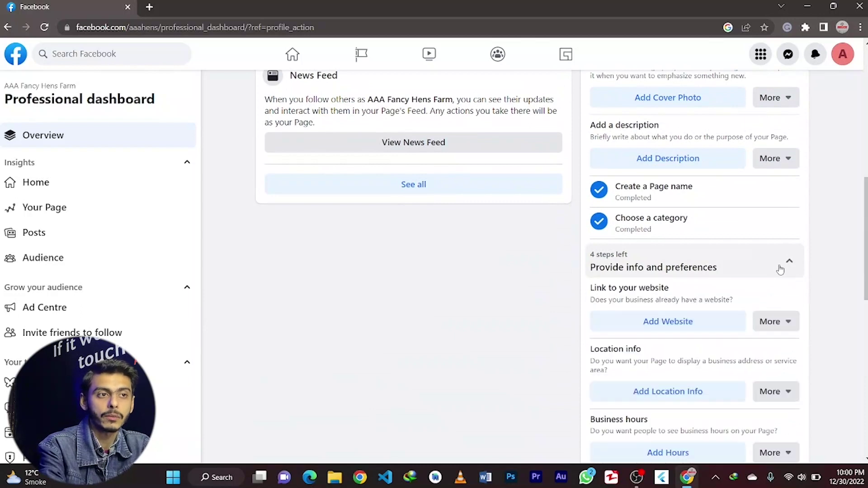
{"action": "scroll", "coordinate": [716, 297], "scroll_direction": "down", "scroll_amount": 5}
{"action": "scroll", "coordinate": [716, 297], "scroll_direction": "down", "scroll_amount": 3}
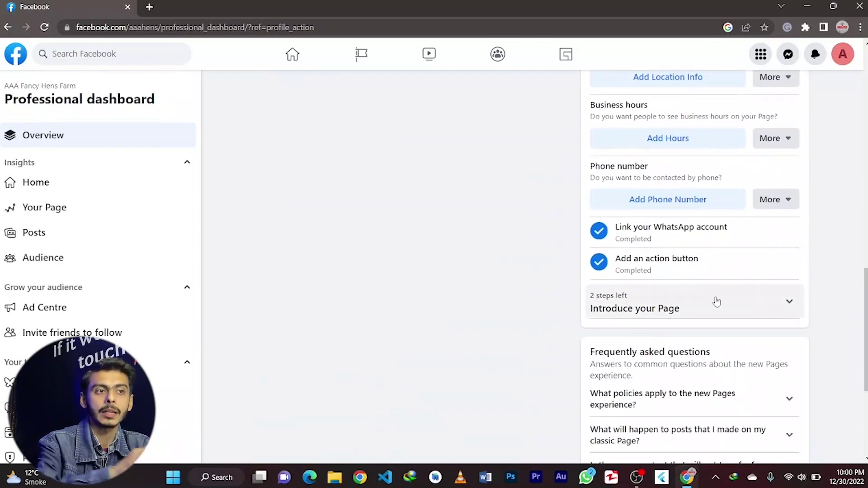
{"action": "scroll", "coordinate": [716, 302], "scroll_direction": "down", "scroll_amount": 5}
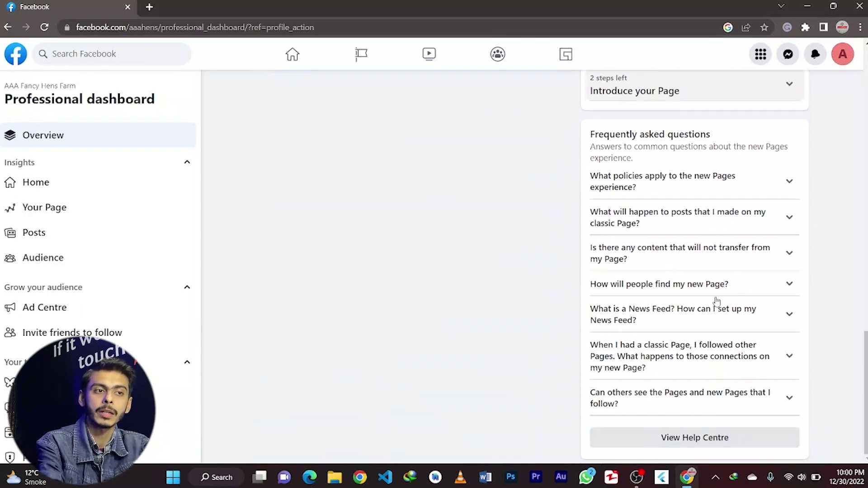
{"action": "scroll", "coordinate": [716, 300], "scroll_direction": "up", "scroll_amount": 10}
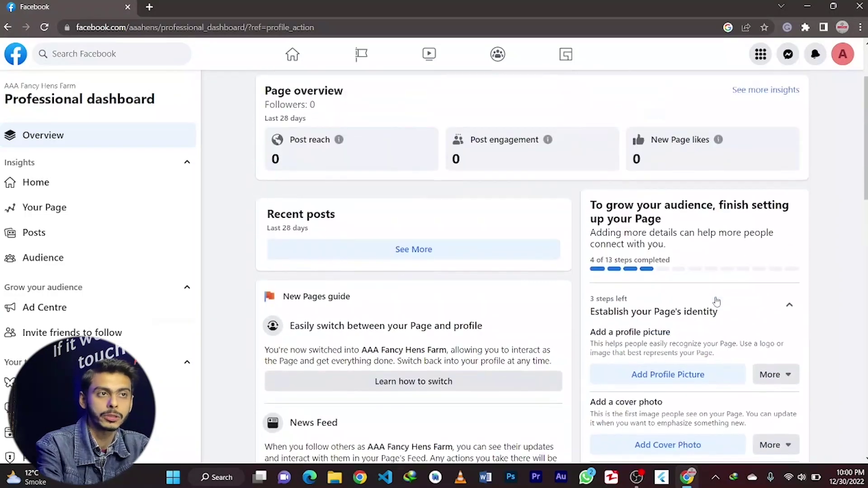
{"action": "scroll", "coordinate": [716, 300], "scroll_direction": "up", "scroll_amount": 2}
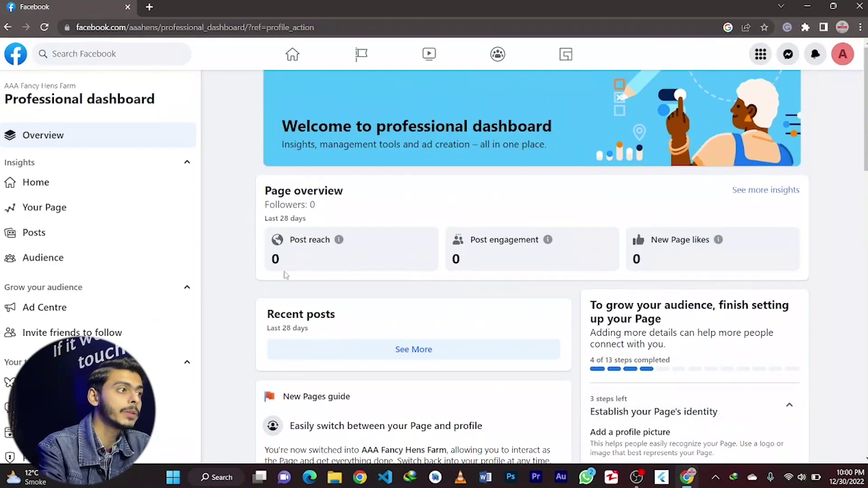
Step: Return to the AAA Fancy Hens Farm page via the home feed and examine its web address and page name
{"action": "left_click", "coordinate": [15, 61]}
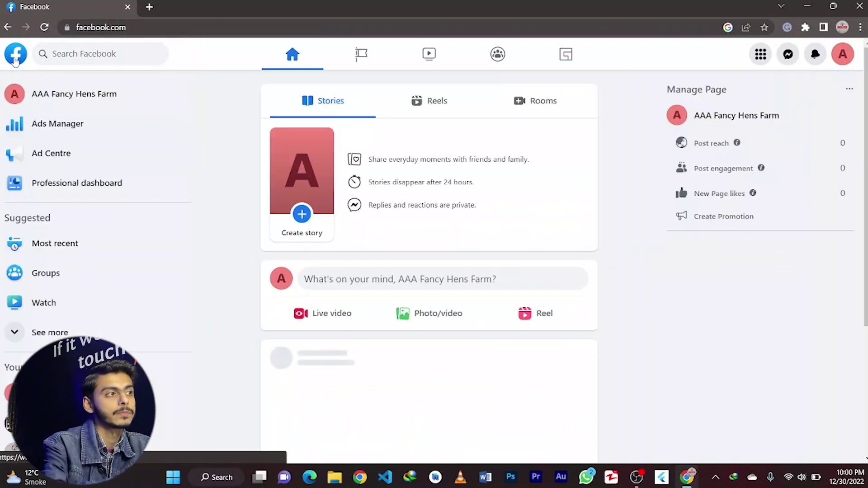
{"action": "left_click", "coordinate": [71, 94]}
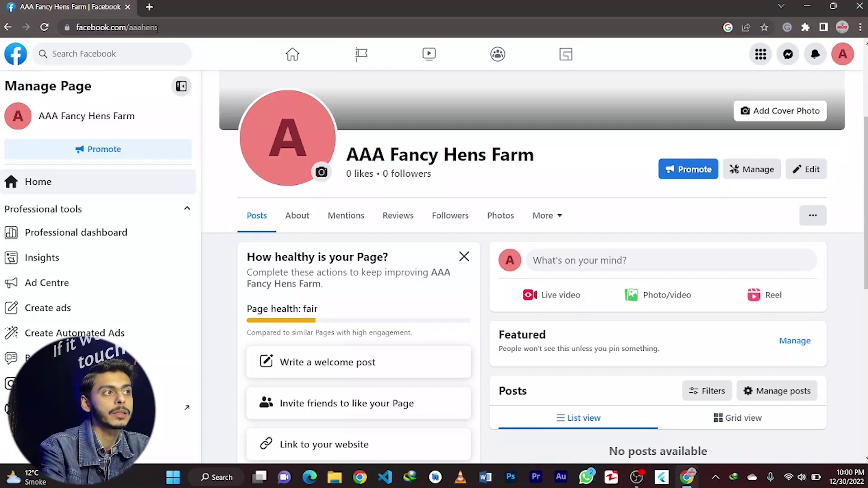
{"action": "left_click", "coordinate": [164, 27]}
{"action": "left_click", "coordinate": [186, 28]}
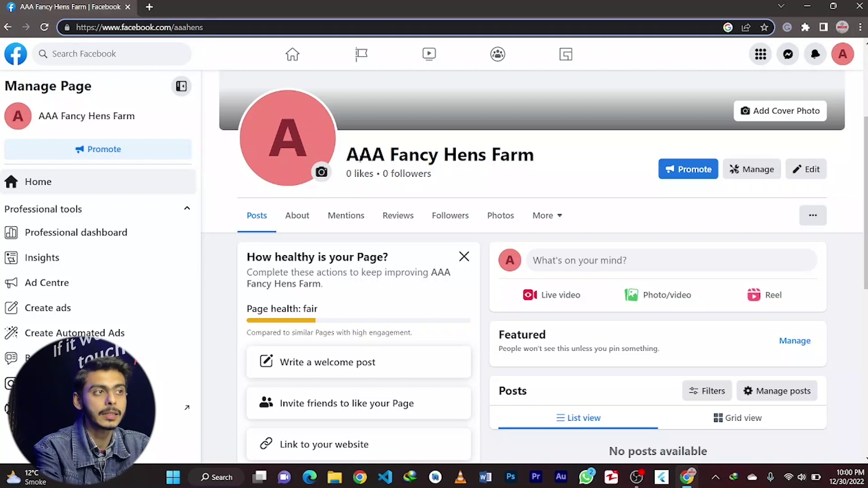
{"action": "left_click_drag", "start_coordinate": [346, 155], "coordinate": [534, 167]}
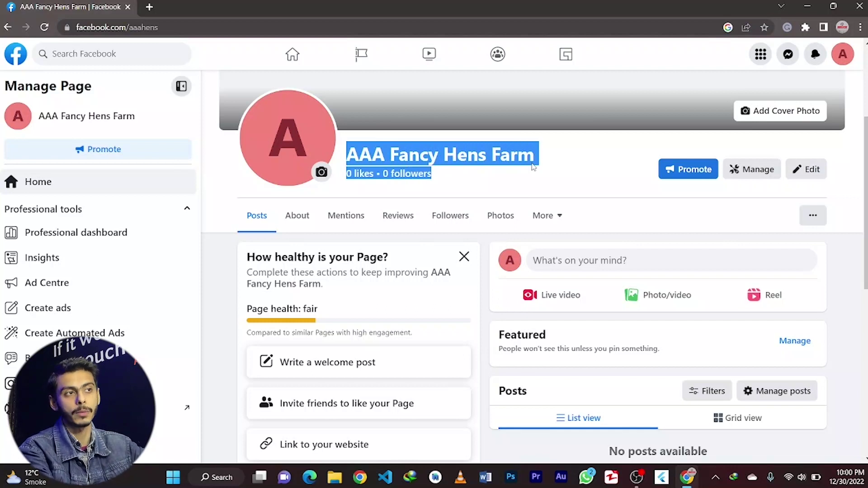
{"action": "left_click", "coordinate": [533, 167]}
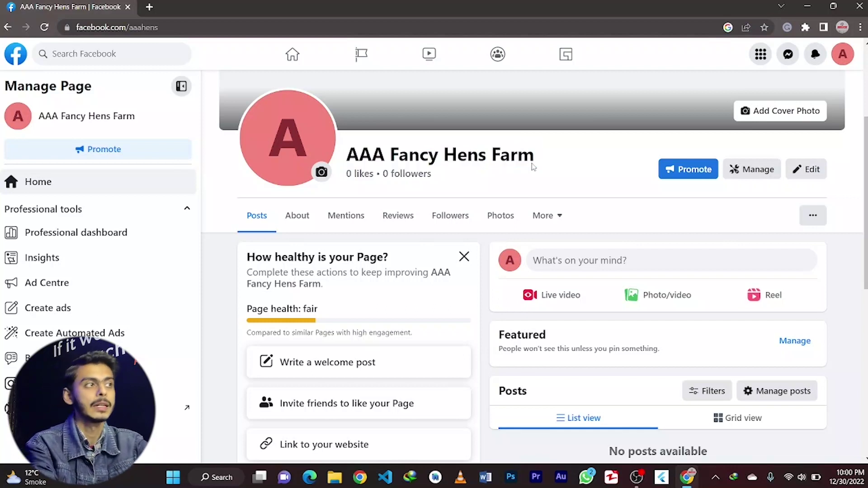
{"action": "left_click", "coordinate": [183, 28]}
{"action": "key", "text": "End"}
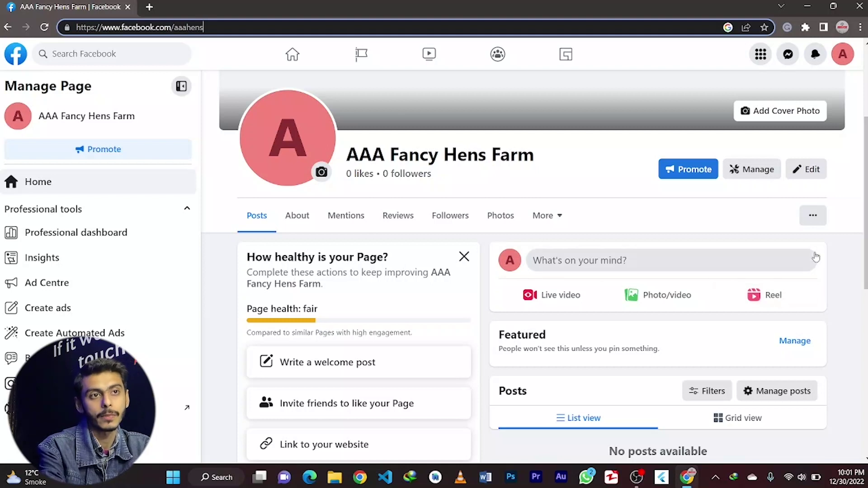
Step: Look through the page's additional options and view the action button settings, cancelling without a change
{"action": "left_click", "coordinate": [812, 221]}
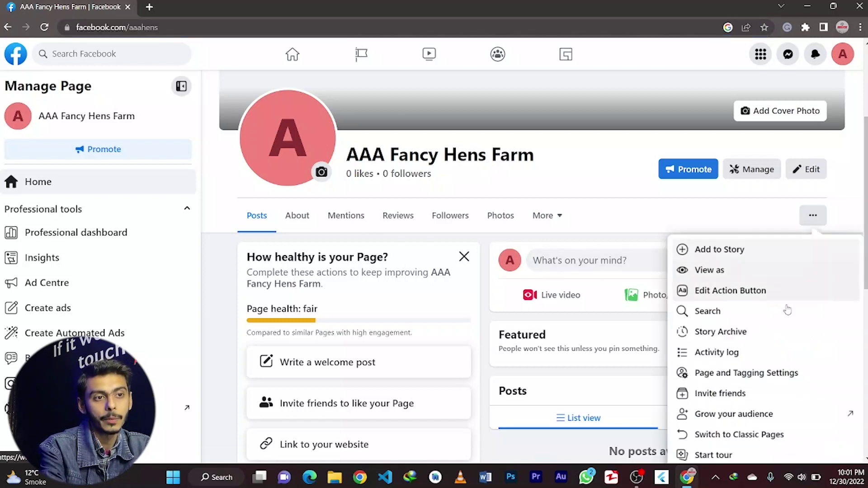
{"action": "scroll", "coordinate": [787, 311], "scroll_direction": "down", "scroll_amount": 2}
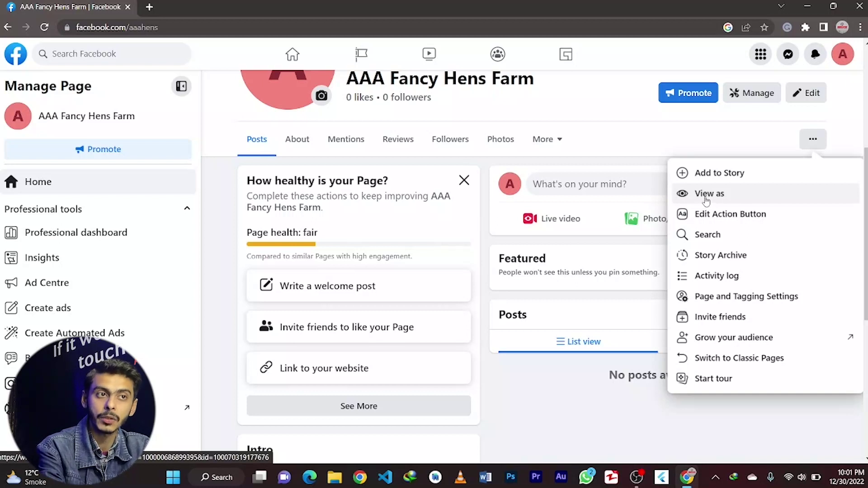
{"action": "left_click", "coordinate": [716, 225]}
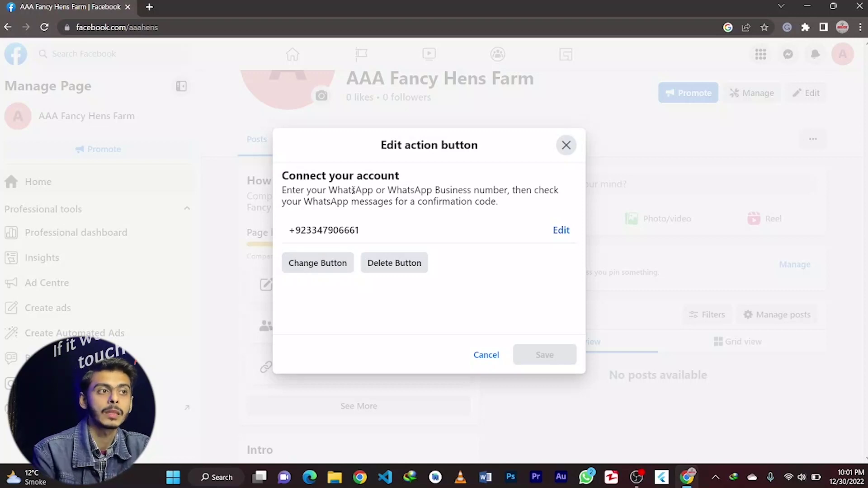
{"action": "left_click", "coordinate": [486, 355]}
{"action": "scroll", "coordinate": [496, 270], "scroll_direction": "up", "scroll_amount": 3}
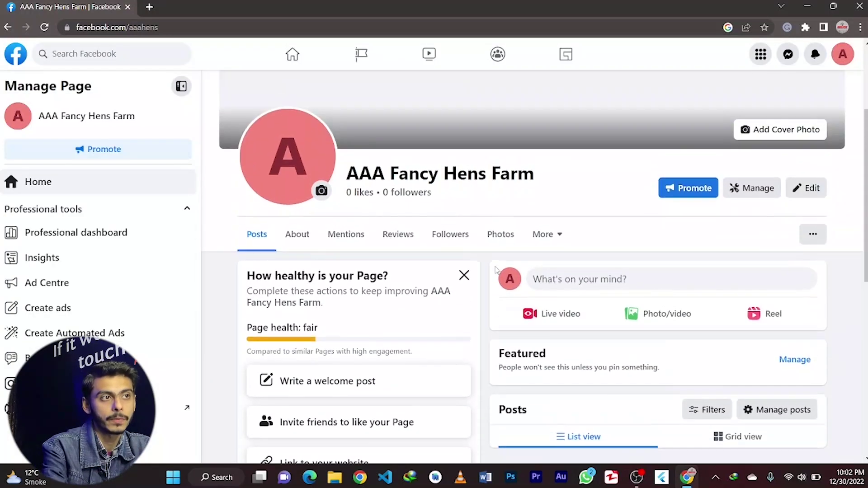
{"action": "scroll", "coordinate": [496, 270], "scroll_direction": "up", "scroll_amount": 1}
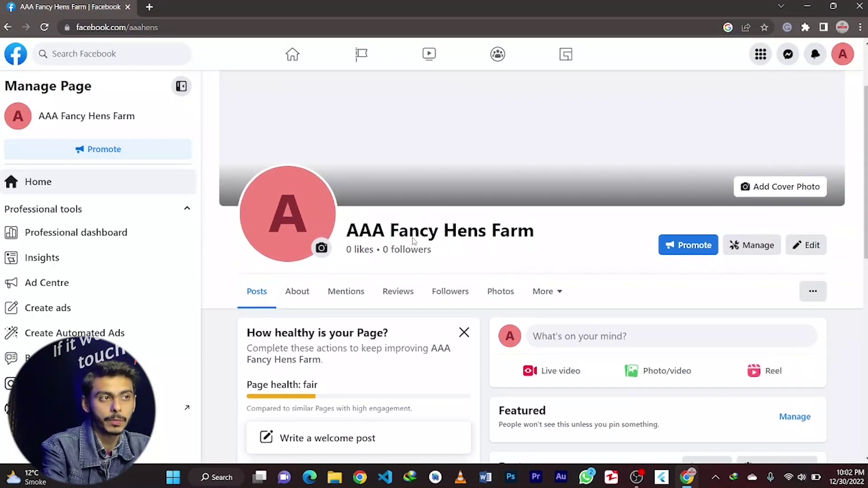
Step: Look at the Edit Page options and preview the page as others see it, returning to the normal page view
{"action": "left_click", "coordinate": [803, 248]}
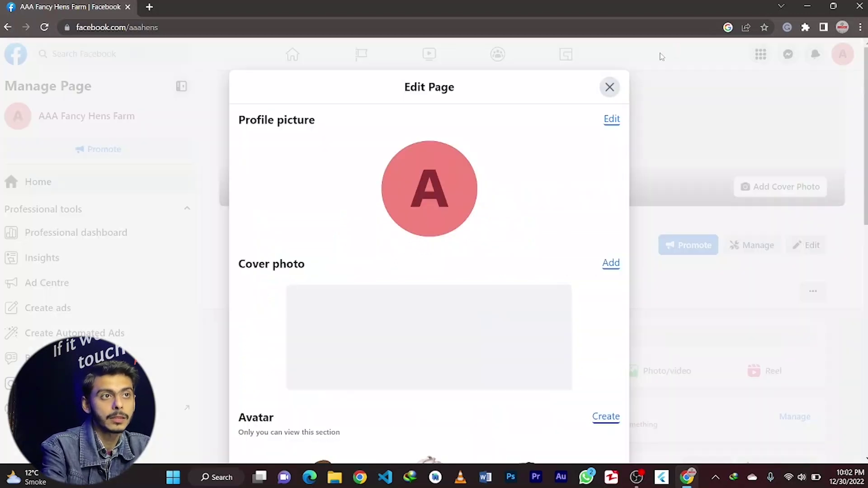
{"action": "left_click", "coordinate": [609, 86]}
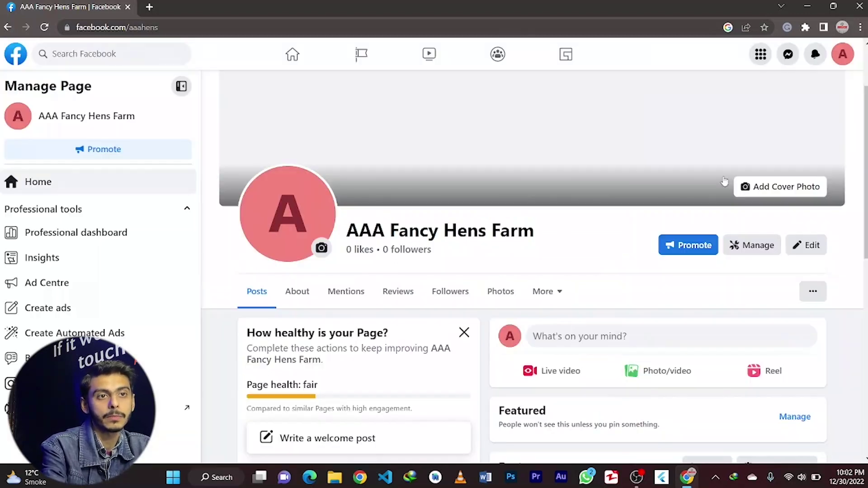
{"action": "left_click", "coordinate": [812, 293]}
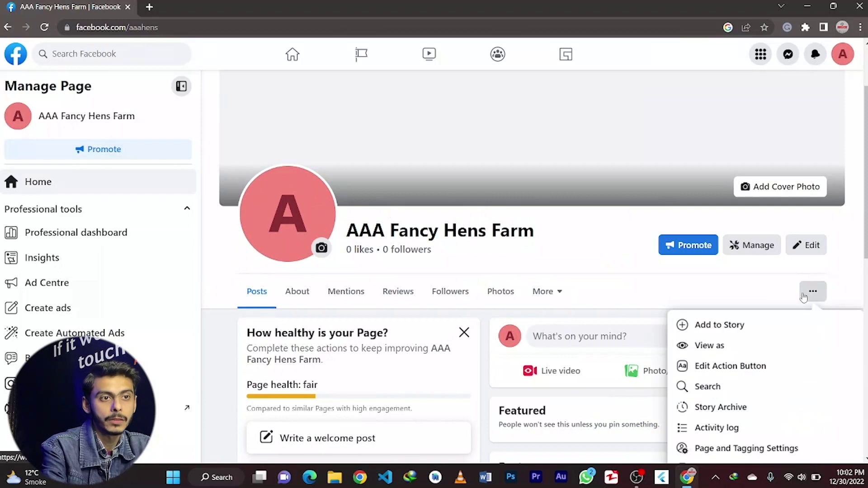
{"action": "left_click", "coordinate": [712, 347]}
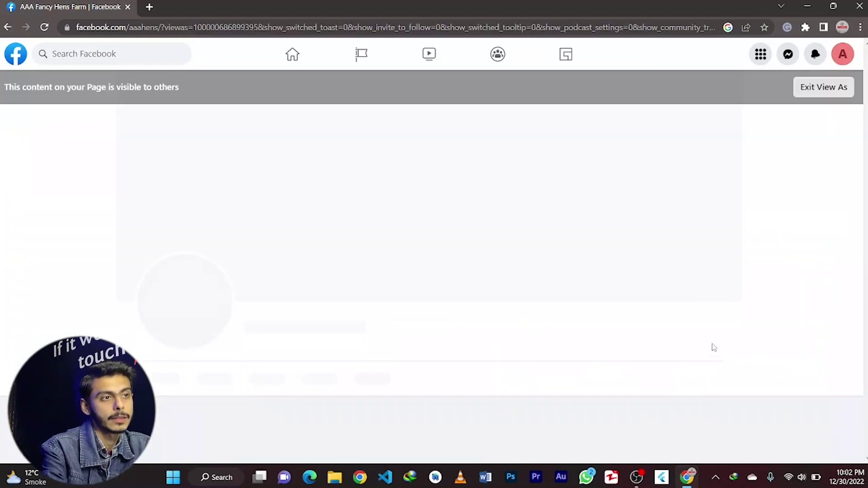
{"action": "scroll", "coordinate": [493, 332], "scroll_direction": "down", "scroll_amount": 3}
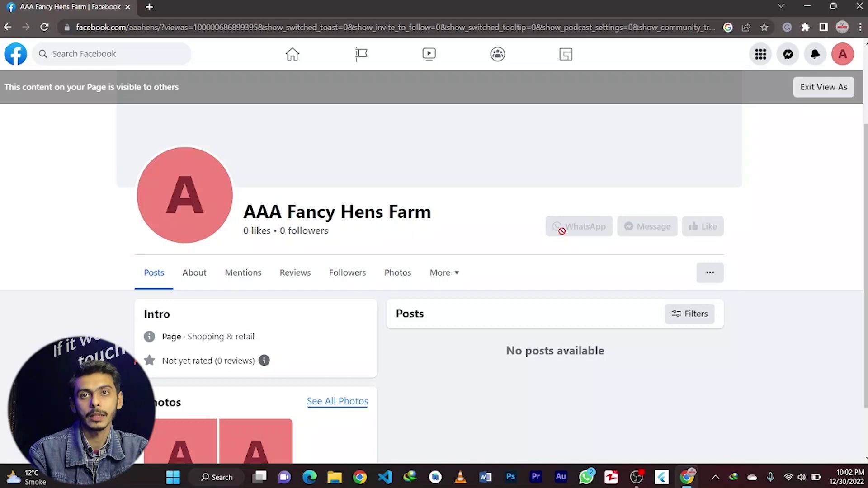
{"action": "scroll", "coordinate": [561, 231], "scroll_direction": "down", "scroll_amount": 2}
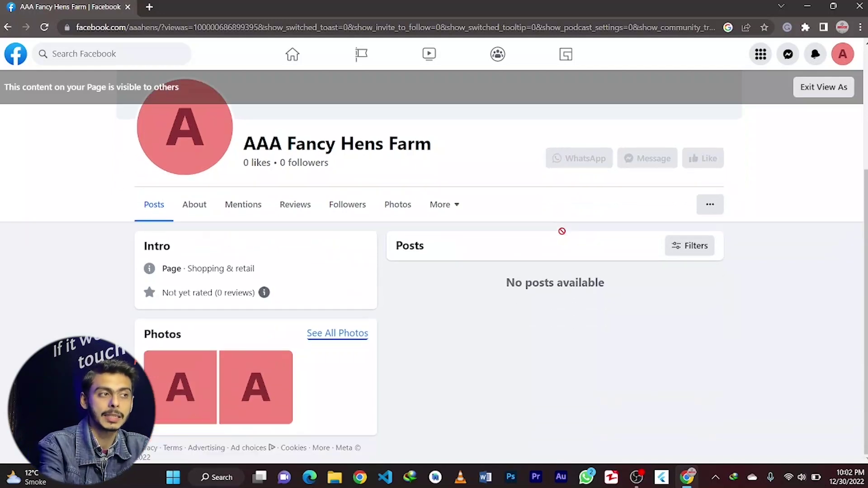
{"action": "scroll", "coordinate": [562, 233], "scroll_direction": "up", "scroll_amount": 4}
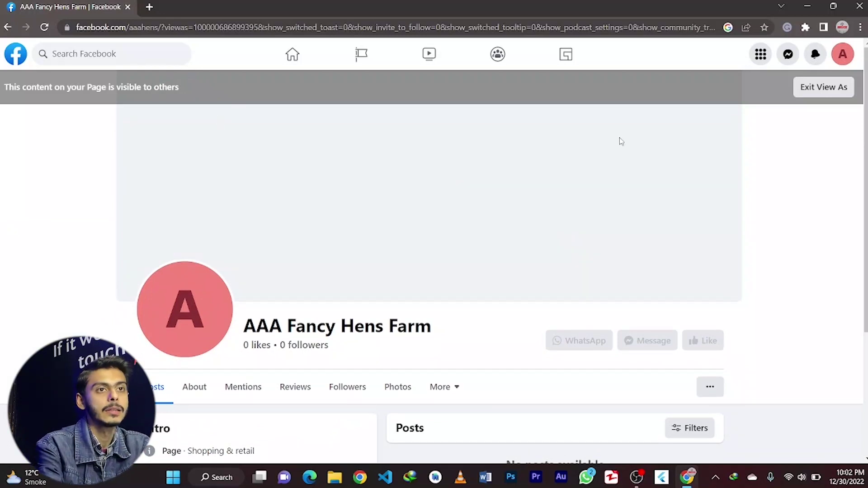
{"action": "left_click", "coordinate": [823, 88]}
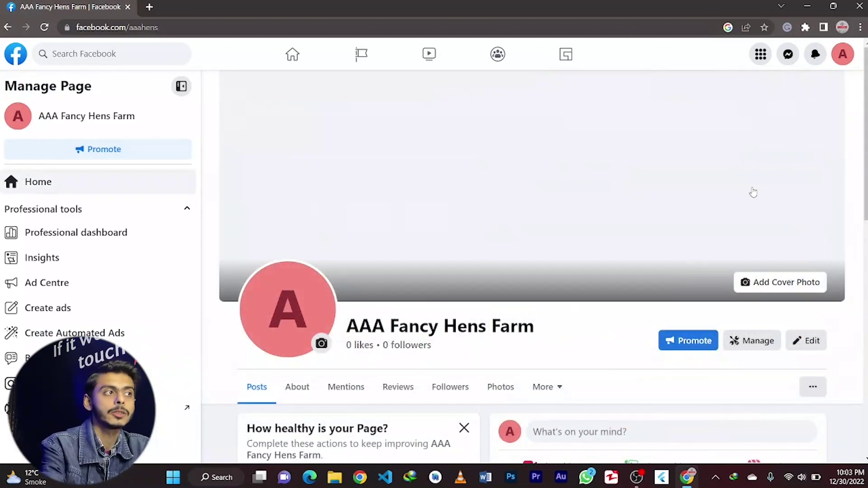
Step: Examine the page's full web address, leaving it as it is
{"action": "left_click", "coordinate": [163, 28]}
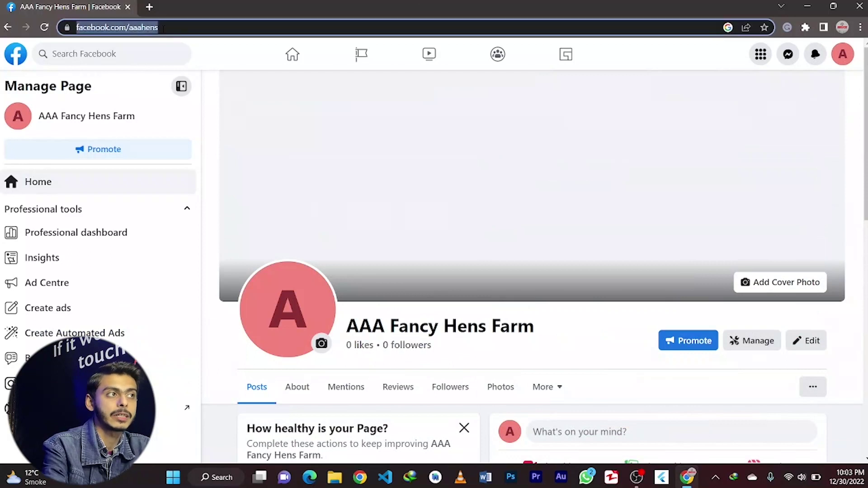
{"action": "key", "text": "End"}
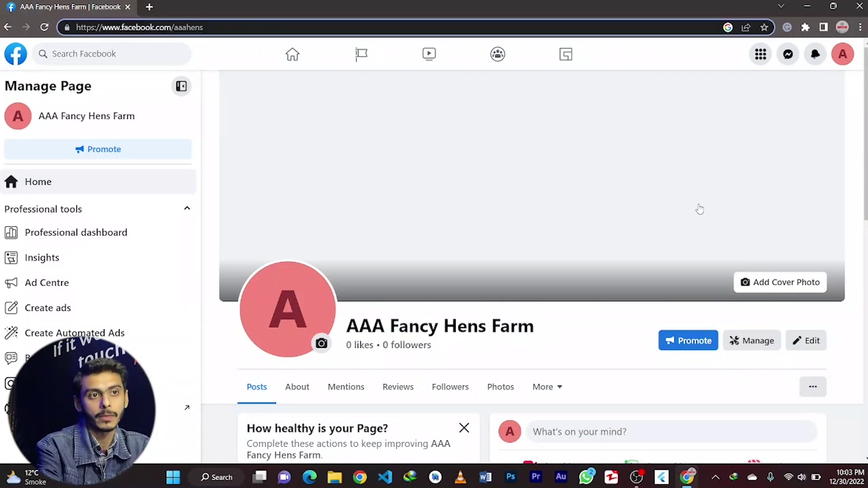
{"action": "left_click", "coordinate": [848, 224]}
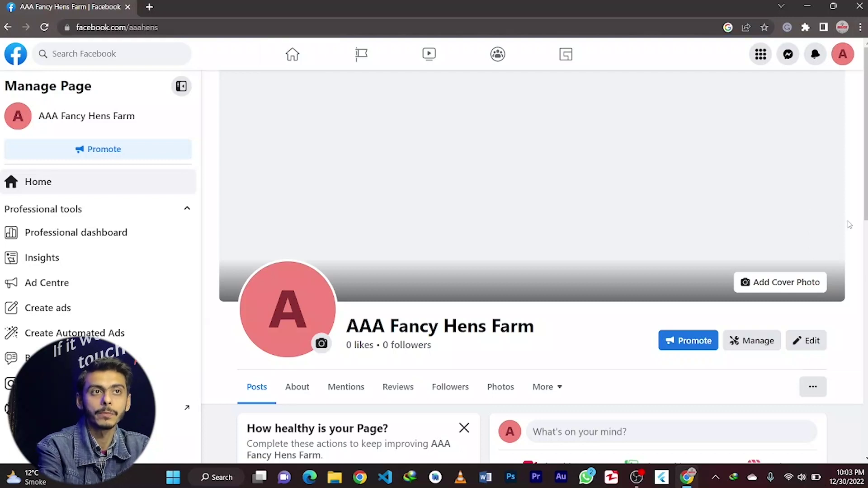
Step: Open the general page settings and inspect the username editing option, cancelling without a change
{"action": "left_click", "coordinate": [840, 63]}
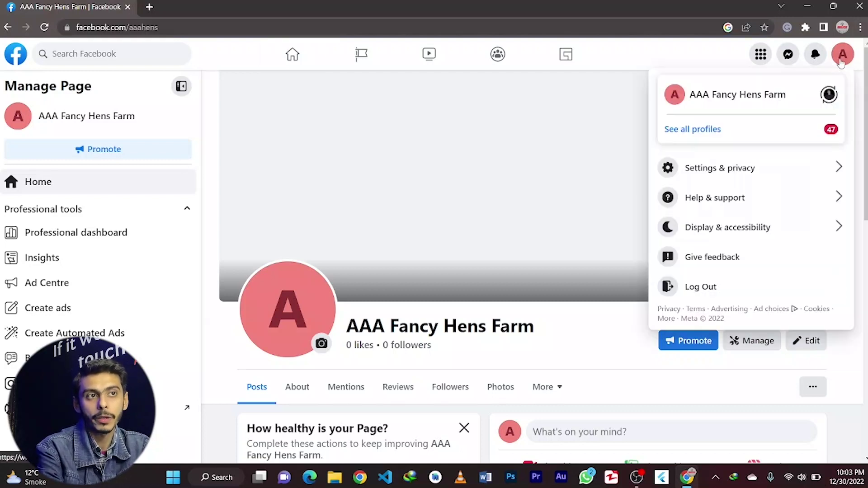
{"action": "left_click", "coordinate": [783, 175]}
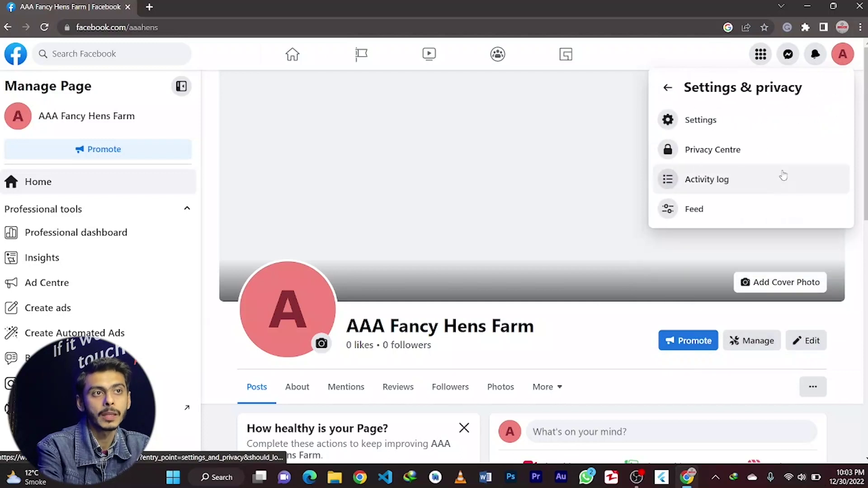
{"action": "left_click", "coordinate": [744, 131]}
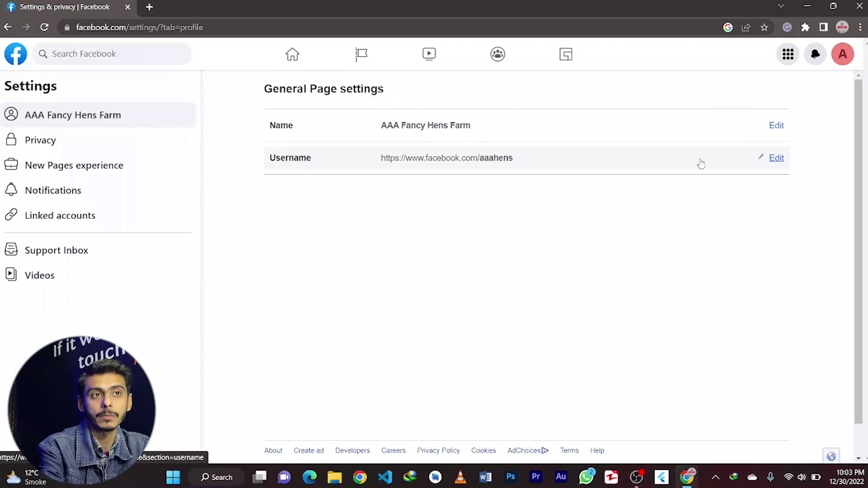
{"action": "left_click", "coordinate": [775, 158]}
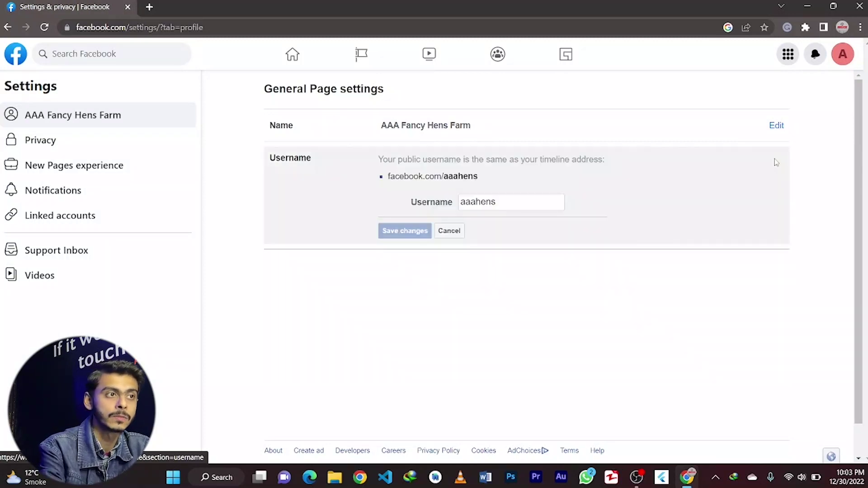
{"action": "left_click", "coordinate": [499, 201]}
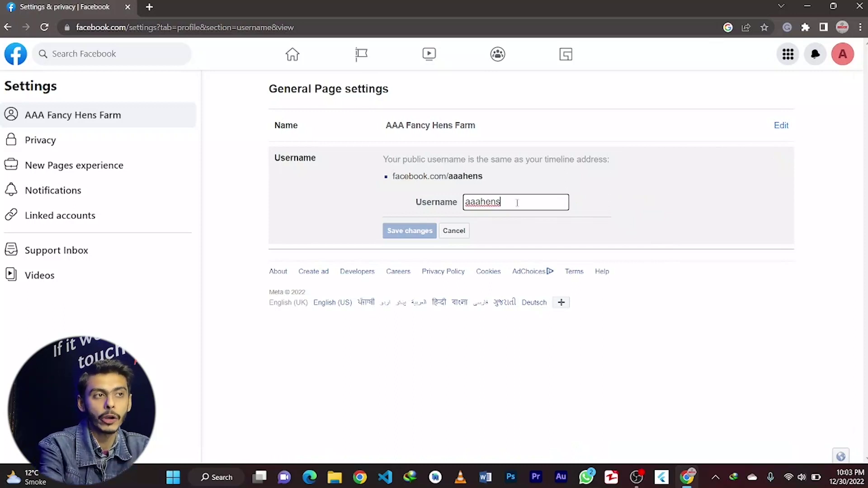
{"action": "left_click", "coordinate": [454, 231]}
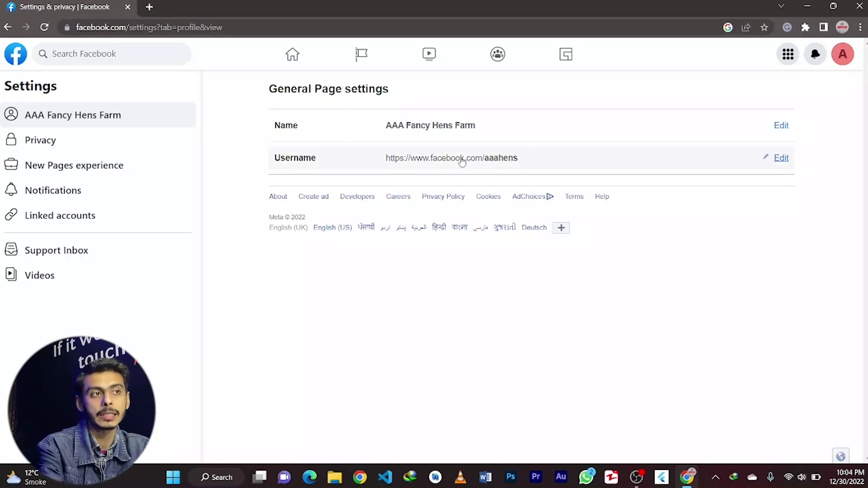
Step: Review the page's privacy settings and tools and the Facebook Page information options
{"action": "left_click", "coordinate": [44, 143]}
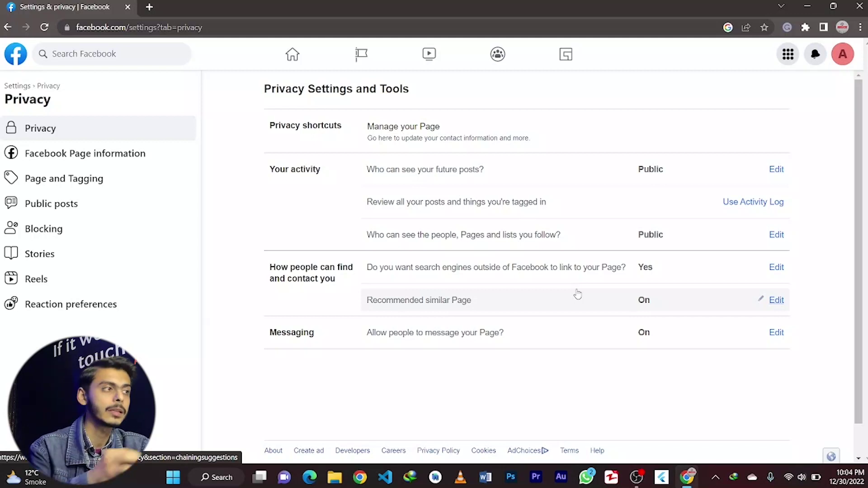
{"action": "left_click", "coordinate": [74, 149]}
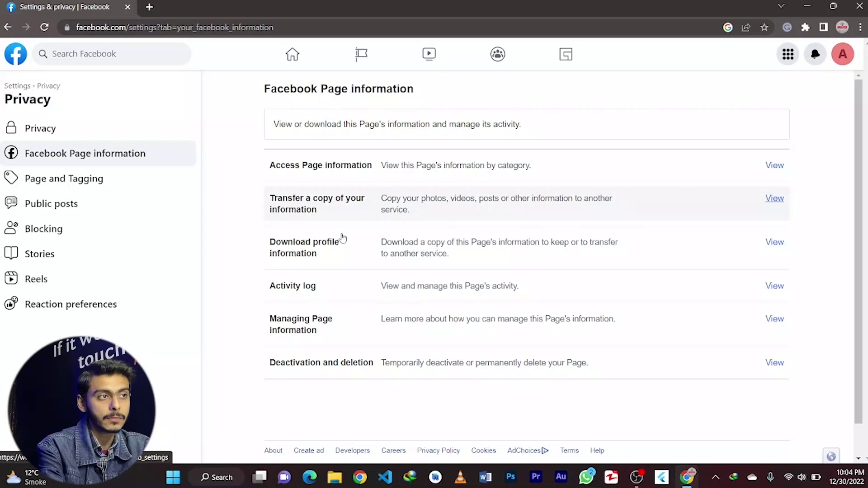
{"action": "scroll", "coordinate": [341, 237], "scroll_direction": "down", "scroll_amount": 1}
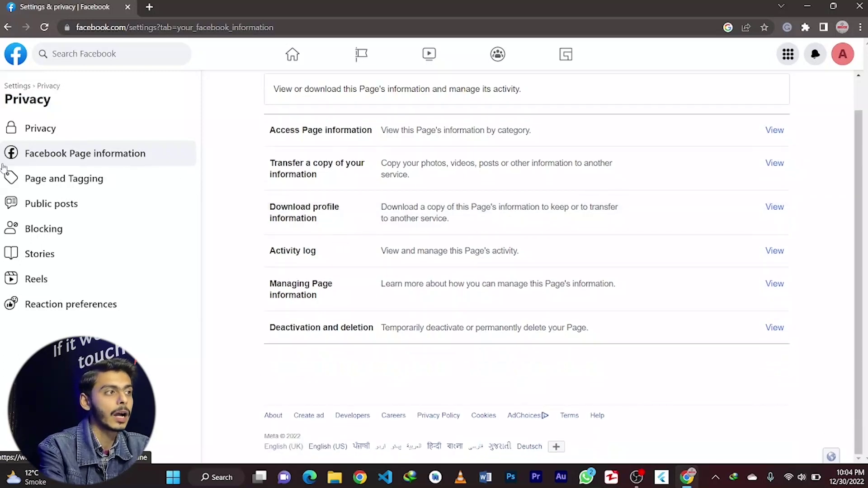
Step: Review the Page and Tagging settings, checking the audience choices for who can post on the page without changing them
{"action": "left_click", "coordinate": [57, 179]}
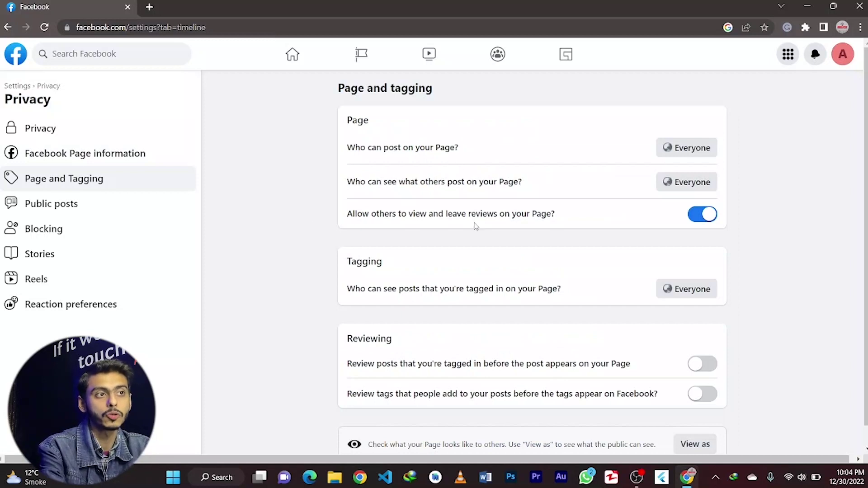
{"action": "scroll", "coordinate": [474, 225], "scroll_direction": "down", "scroll_amount": 1}
{"action": "scroll", "coordinate": [474, 225], "scroll_direction": "up", "scroll_amount": 1}
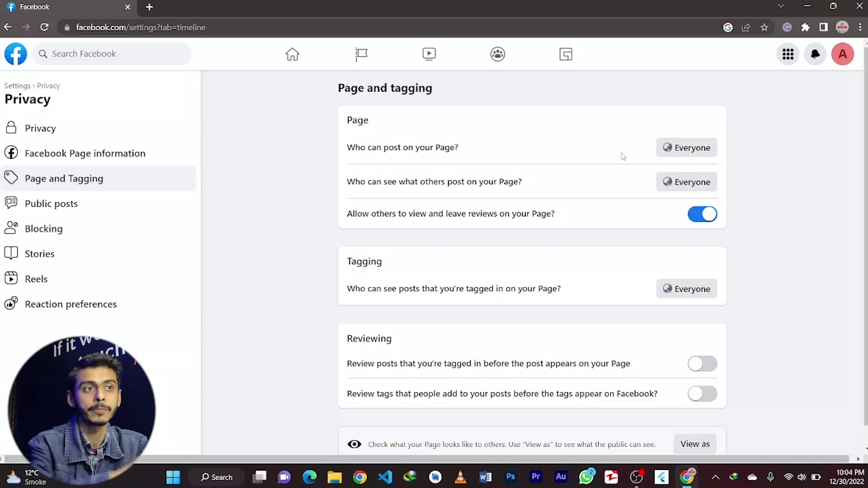
{"action": "left_click", "coordinate": [684, 151]}
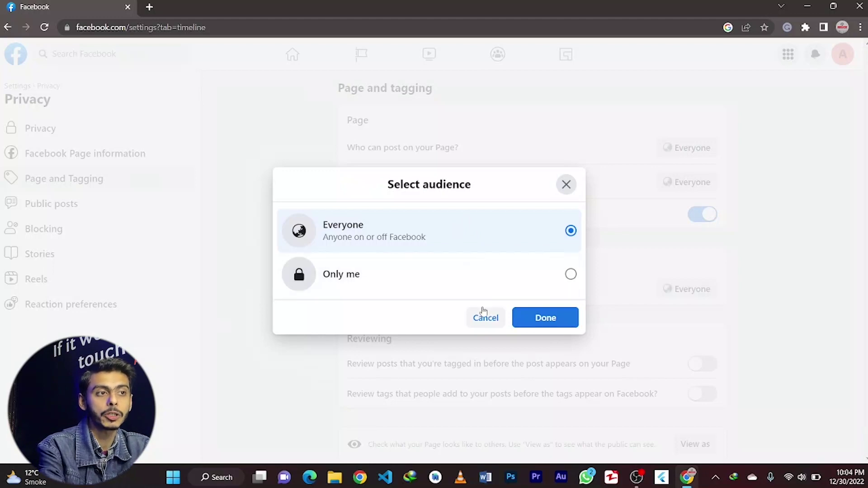
{"action": "left_click", "coordinate": [485, 317]}
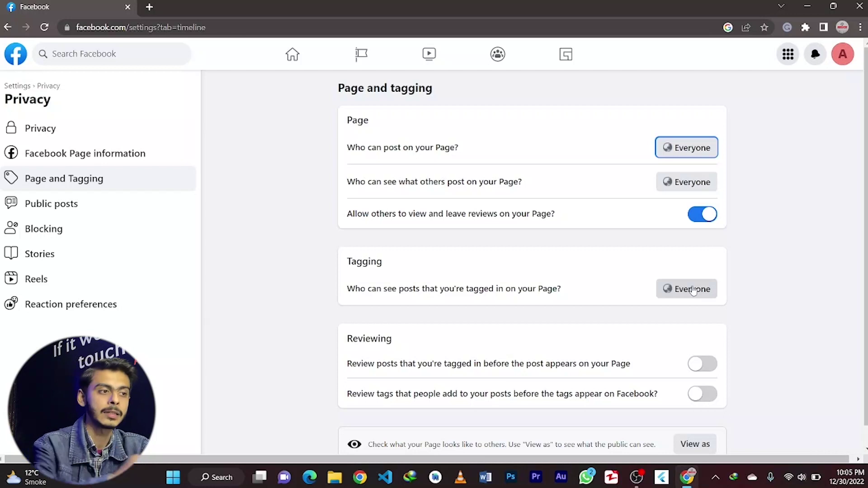
{"action": "scroll", "coordinate": [692, 290], "scroll_direction": "down", "scroll_amount": 1}
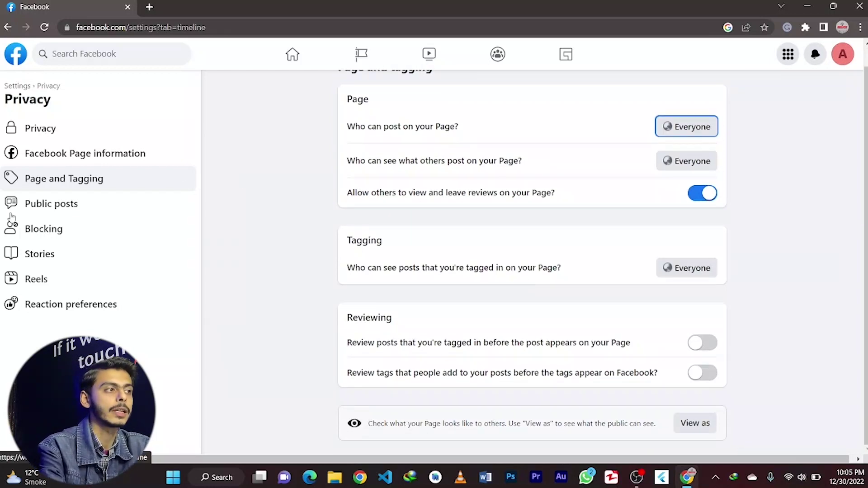
Step: Review the public post filters and tools, including comments, content moderation, and country and age restrictions
{"action": "left_click", "coordinate": [41, 204]}
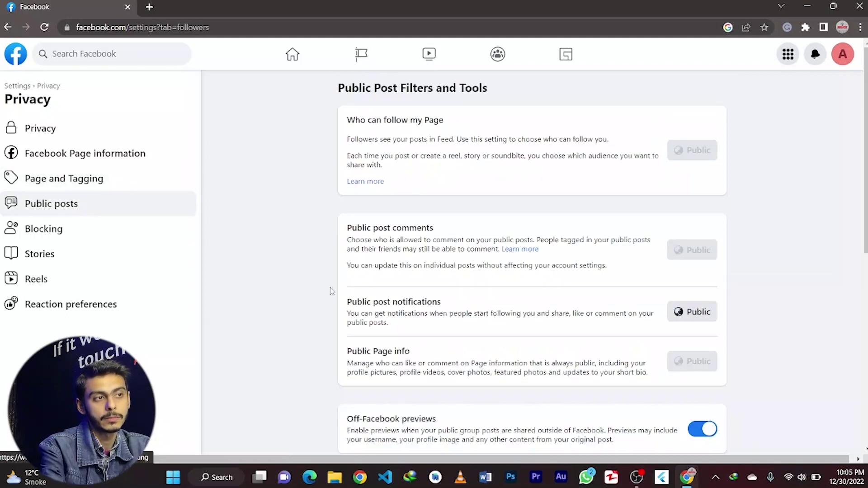
{"action": "scroll", "coordinate": [371, 310], "scroll_direction": "down", "scroll_amount": 4}
{"action": "scroll", "coordinate": [371, 310], "scroll_direction": "down", "scroll_amount": 4}
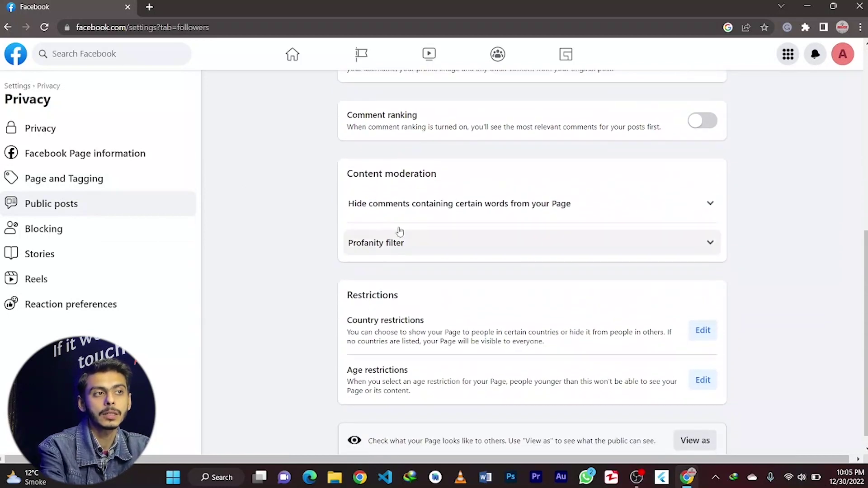
{"action": "scroll", "coordinate": [526, 270], "scroll_direction": "down", "scroll_amount": 1}
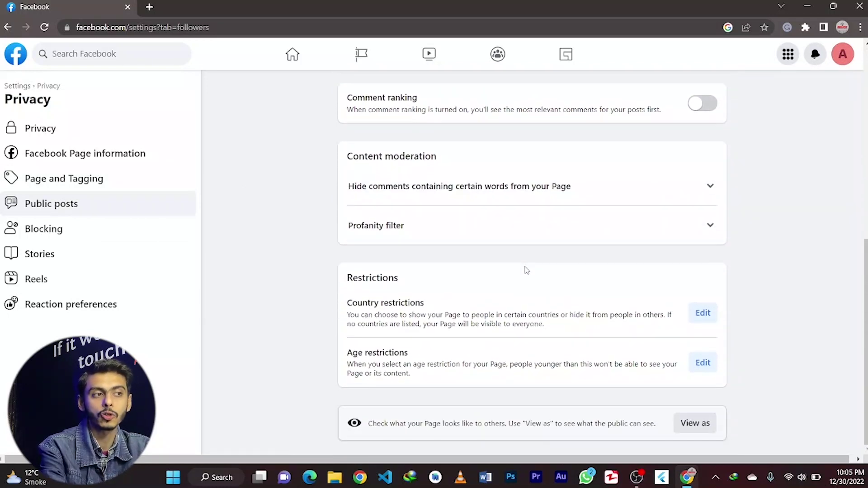
{"action": "scroll", "coordinate": [525, 270], "scroll_direction": "up", "scroll_amount": 8}
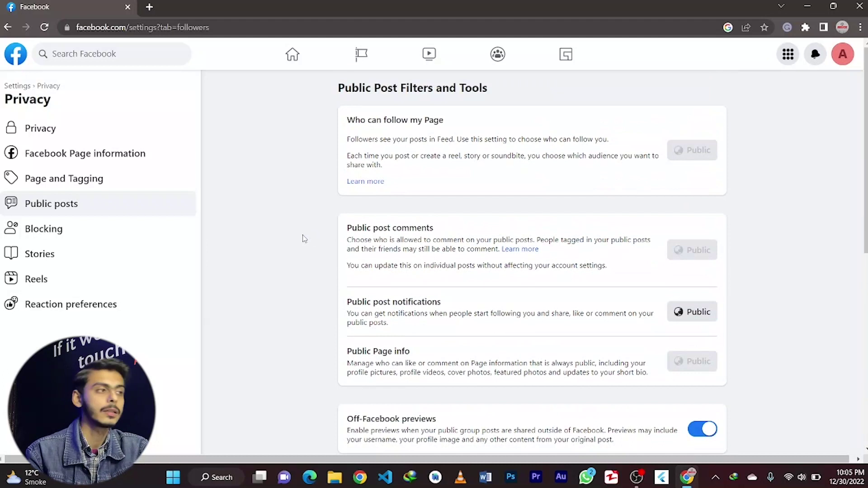
Step: Look over the Blocking settings and allow others to share the page's public stories to their own story
{"action": "left_click", "coordinate": [81, 231]}
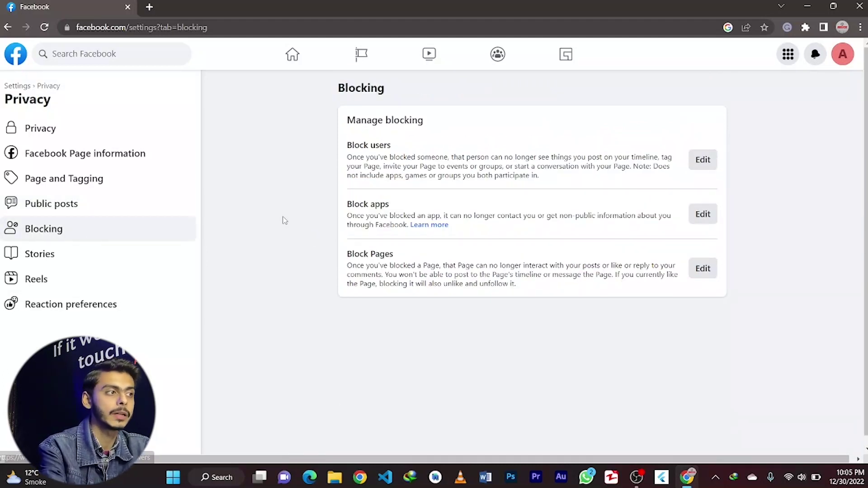
{"action": "left_click", "coordinate": [83, 265]}
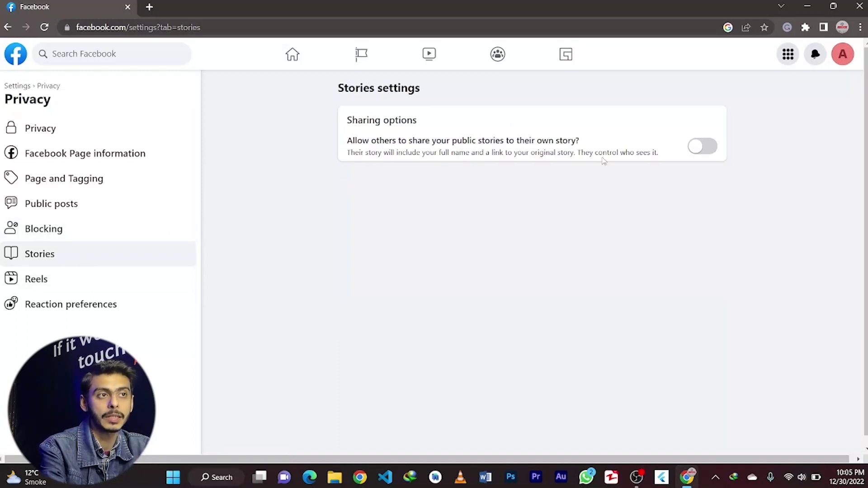
{"action": "left_click", "coordinate": [706, 153]}
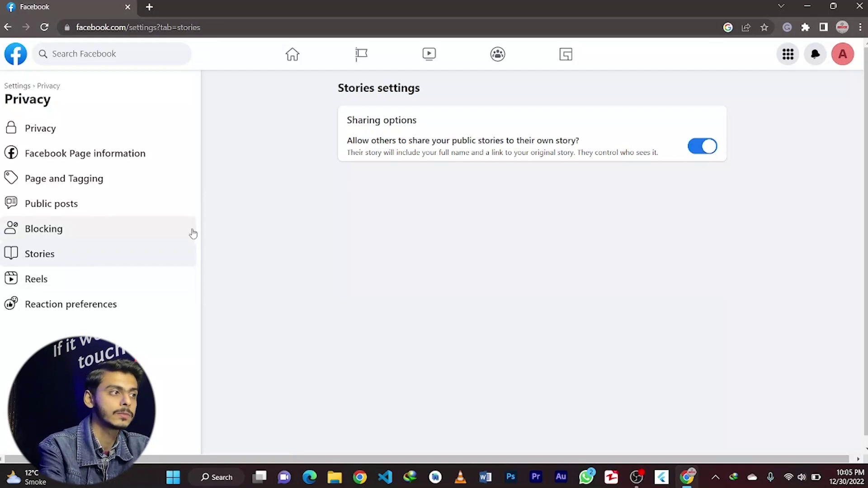
Step: Review the Reels sharing settings and the reaction preferences, and return to the general page settings
{"action": "left_click", "coordinate": [104, 285]}
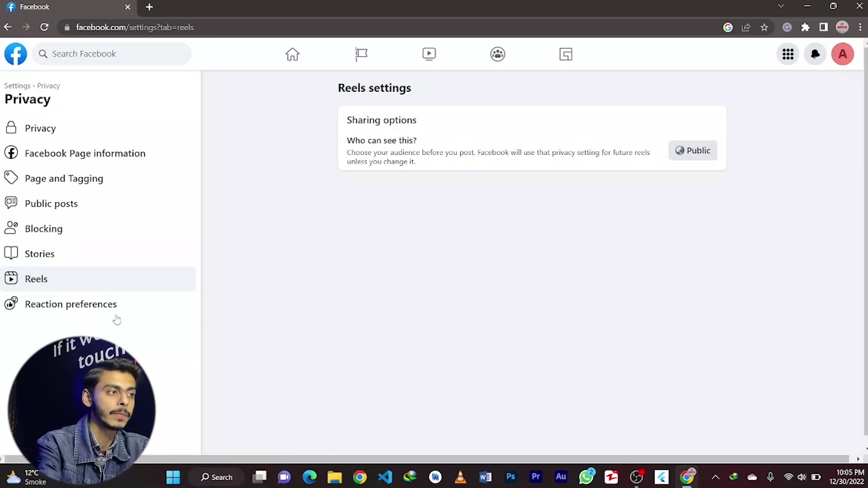
{"action": "left_click", "coordinate": [93, 317]}
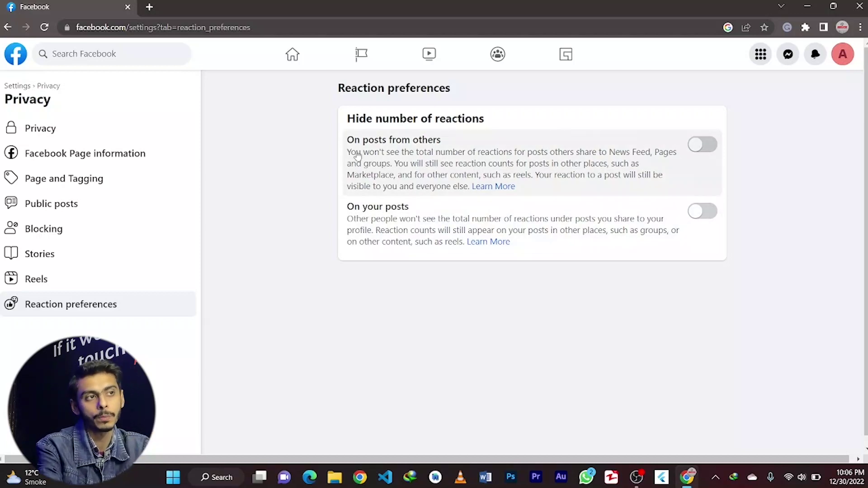
{"action": "left_click", "coordinate": [18, 88]}
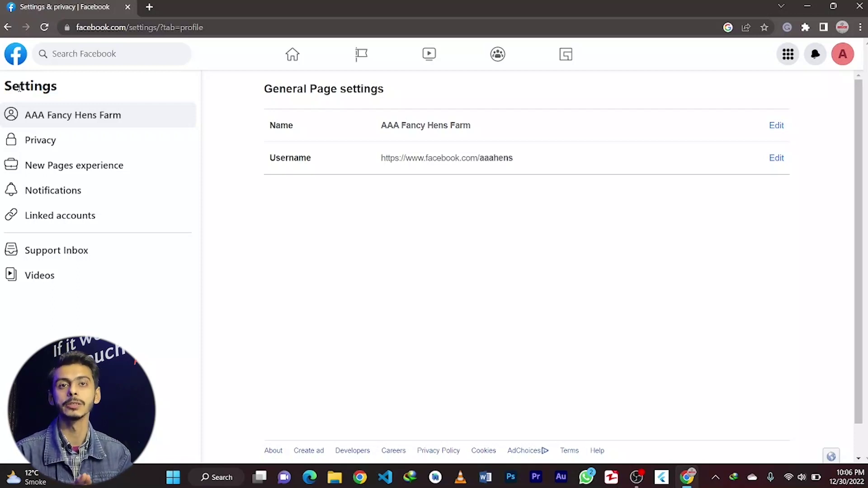
Step: Review the page's notification settings by category and expand the Tags notification options
{"action": "left_click", "coordinate": [67, 200]}
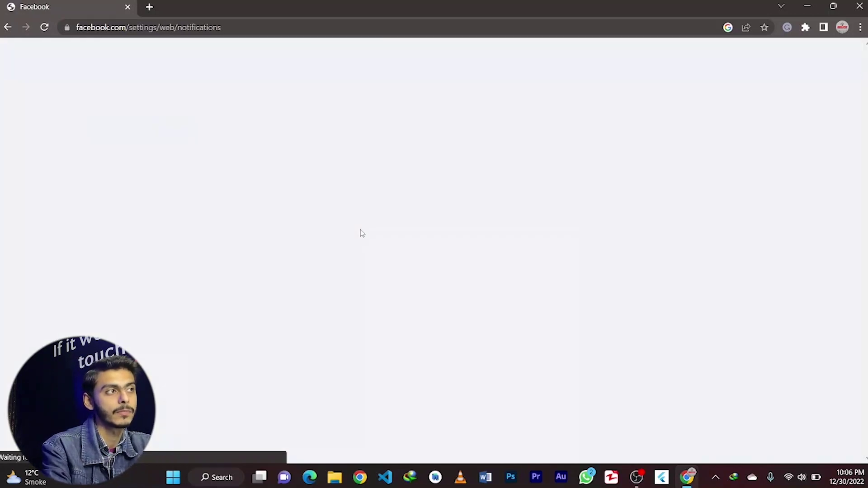
{"action": "scroll", "coordinate": [361, 233], "scroll_direction": "down", "scroll_amount": 9}
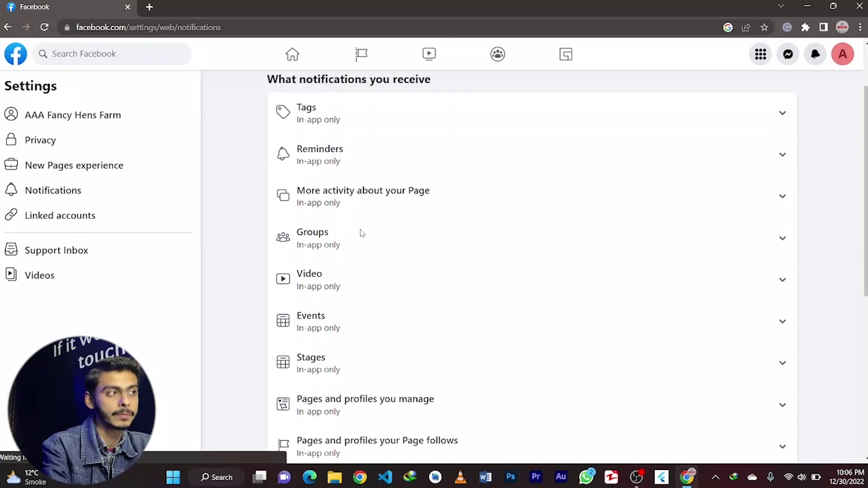
{"action": "scroll", "coordinate": [361, 233], "scroll_direction": "up", "scroll_amount": 9}
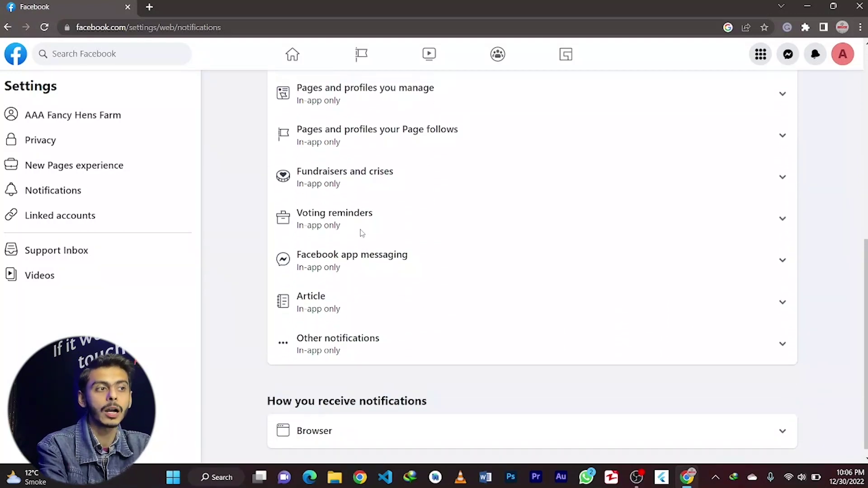
{"action": "scroll", "coordinate": [362, 233], "scroll_direction": "down", "scroll_amount": 7}
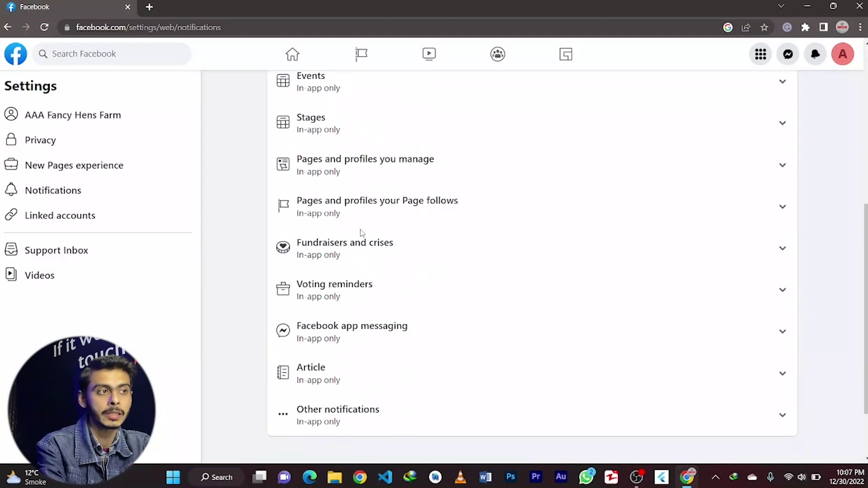
{"action": "scroll", "coordinate": [362, 233], "scroll_direction": "up", "scroll_amount": 7}
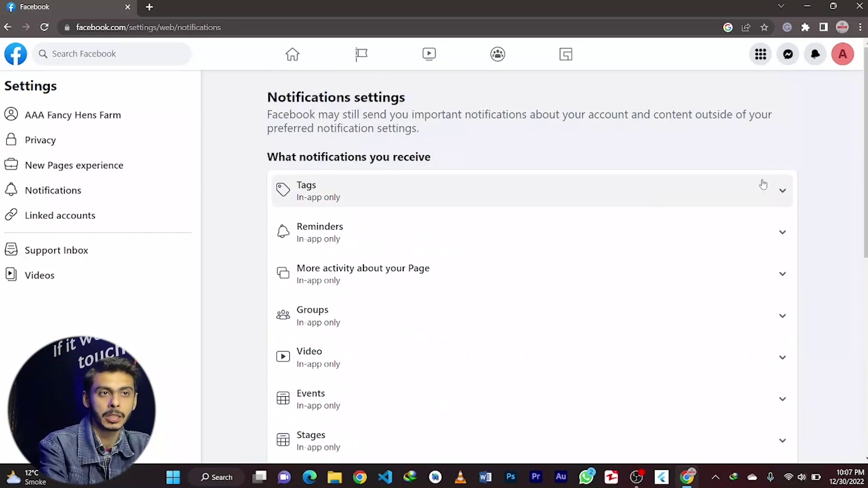
{"action": "left_click", "coordinate": [782, 192]}
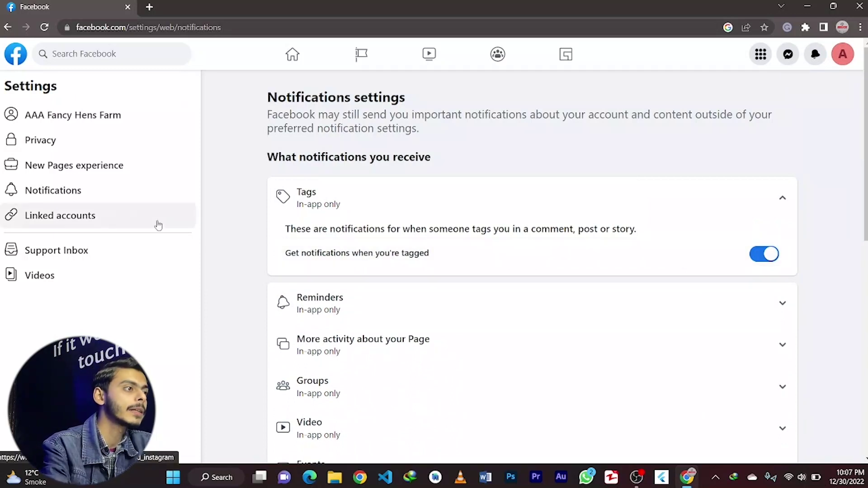
Step: Review the linked accounts settings for connecting Instagram and for using WhatsApp as the page's action button
{"action": "left_click", "coordinate": [95, 220]}
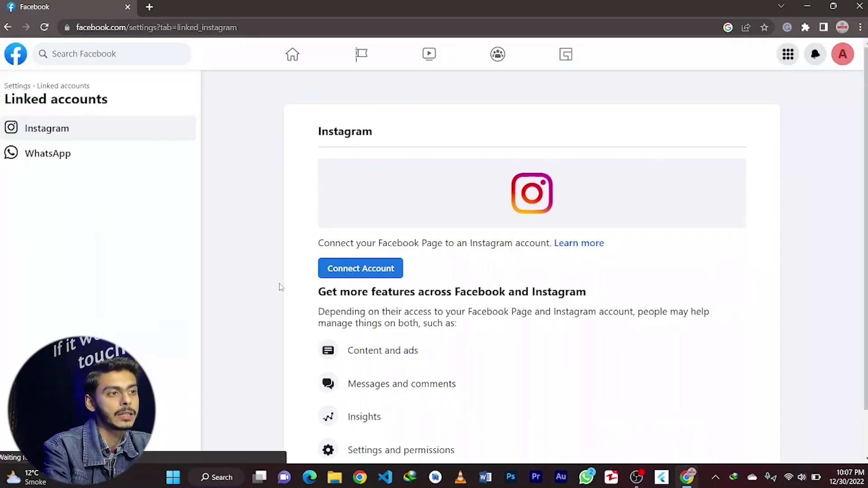
{"action": "scroll", "coordinate": [280, 287], "scroll_direction": "down", "scroll_amount": 1}
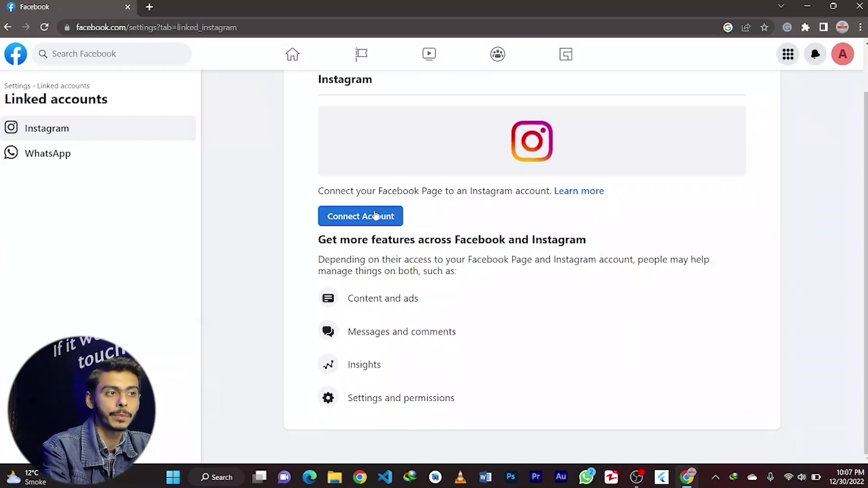
{"action": "scroll", "coordinate": [375, 215], "scroll_direction": "up", "scroll_amount": 1}
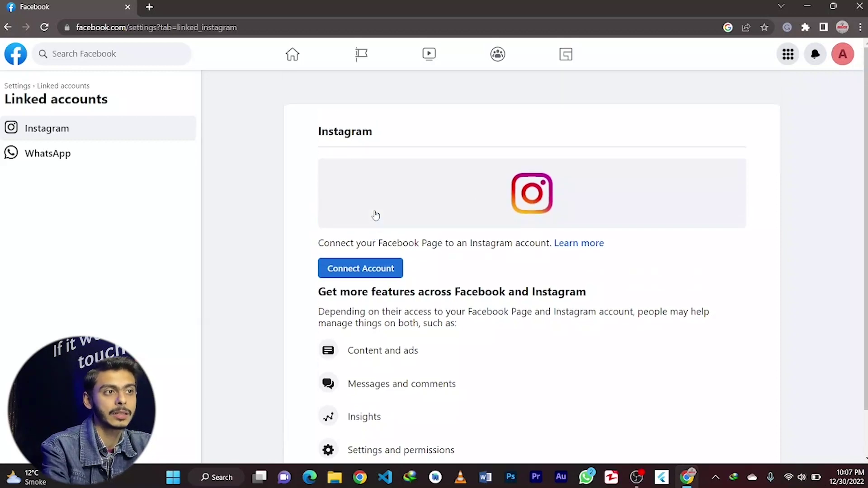
{"action": "scroll", "coordinate": [375, 214], "scroll_direction": "down", "scroll_amount": 1}
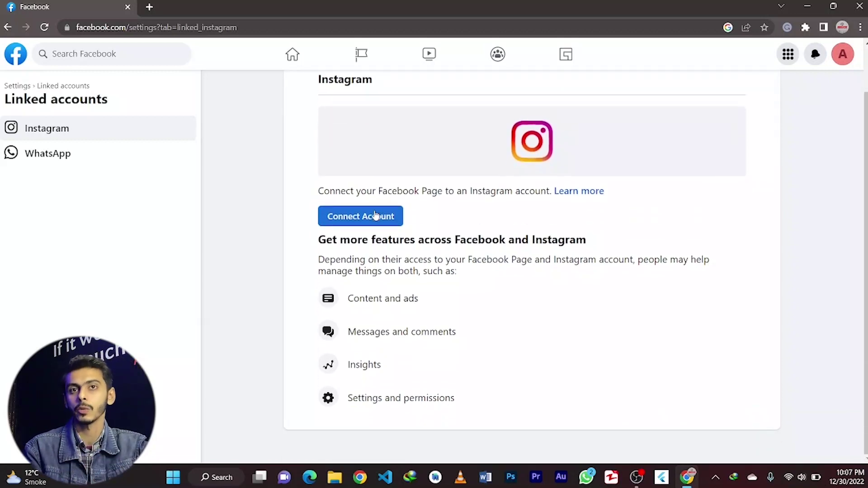
{"action": "left_click", "coordinate": [47, 154]}
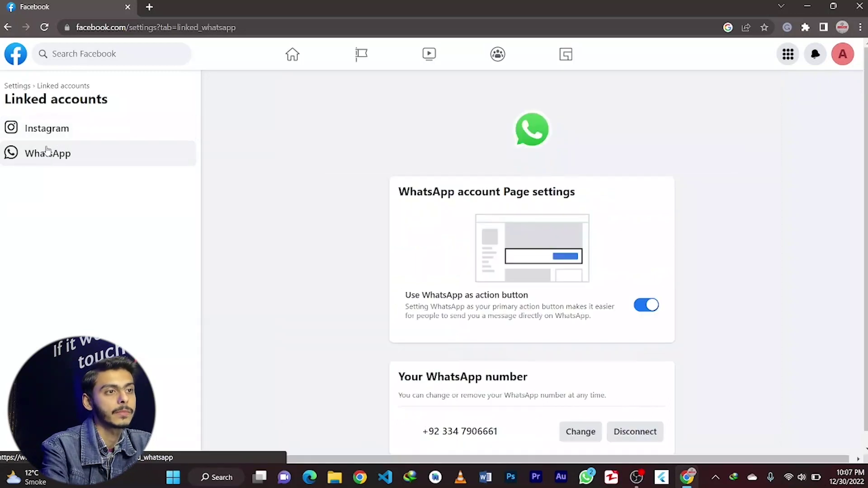
{"action": "scroll", "coordinate": [361, 302], "scroll_direction": "down", "scroll_amount": 1}
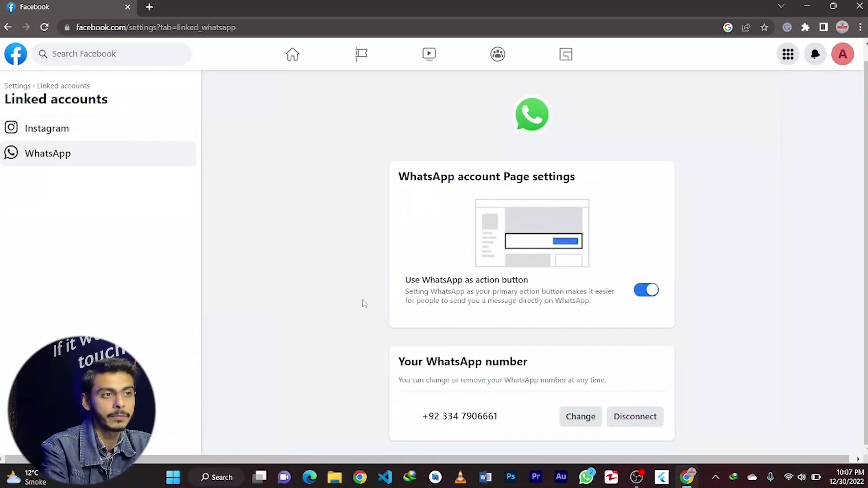
{"action": "scroll", "coordinate": [360, 302], "scroll_direction": "up", "scroll_amount": 1}
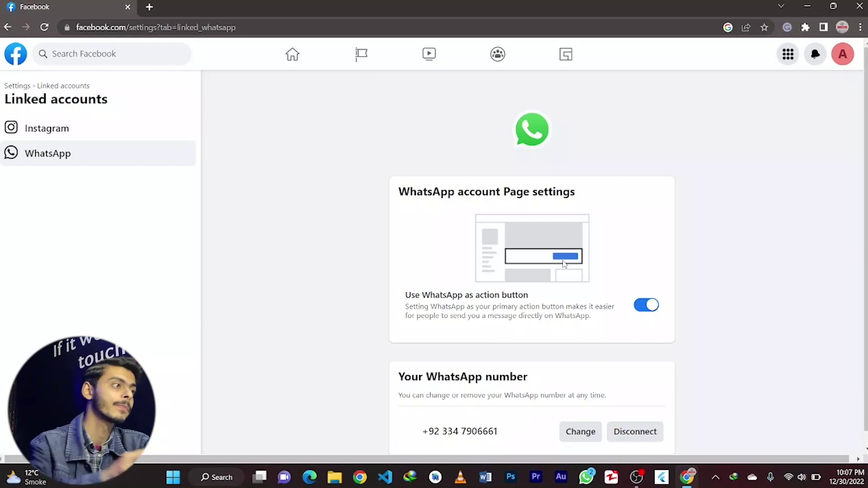
Step: Return to the Facebook home page and browse the suggested posts and reels in the page's news feed
{"action": "left_click", "coordinate": [16, 54]}
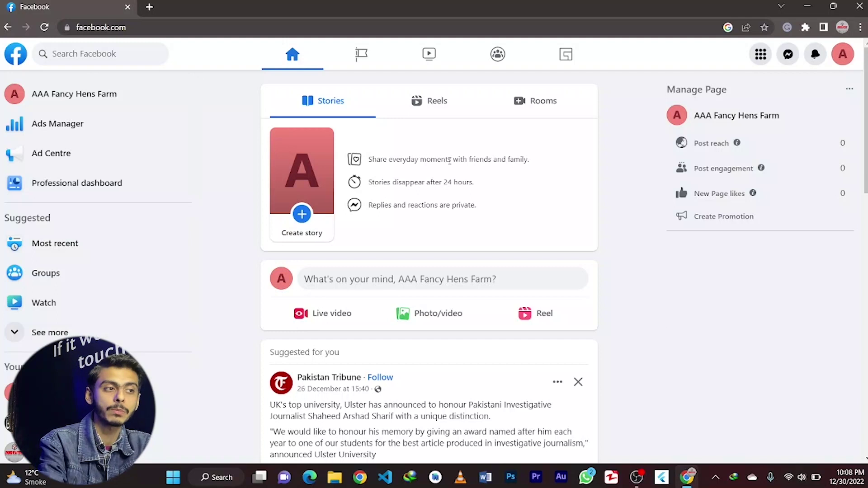
{"action": "scroll", "coordinate": [470, 255], "scroll_direction": "down", "scroll_amount": 15}
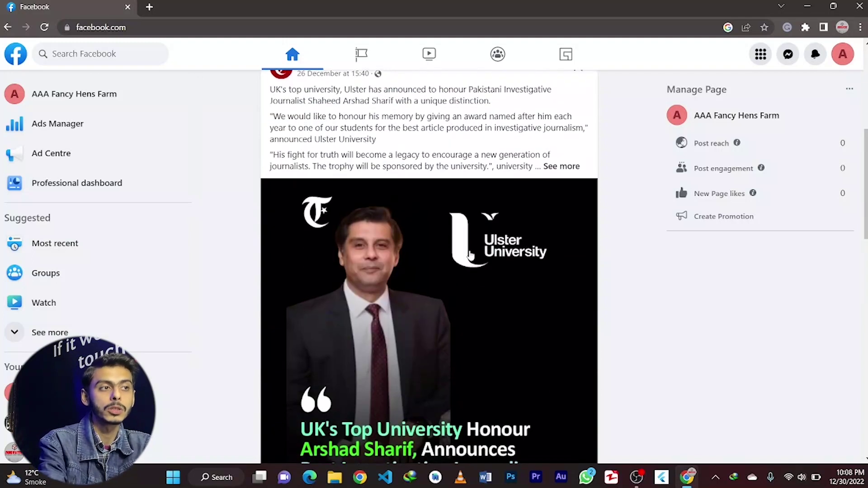
{"action": "scroll", "coordinate": [470, 255], "scroll_direction": "down", "scroll_amount": 5}
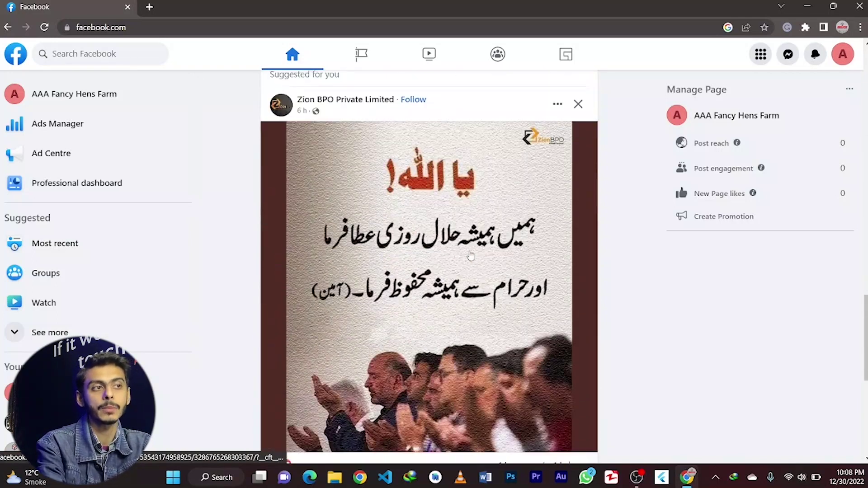
{"action": "scroll", "coordinate": [470, 255], "scroll_direction": "down", "scroll_amount": 5}
{"action": "scroll", "coordinate": [470, 256], "scroll_direction": "down", "scroll_amount": 3}
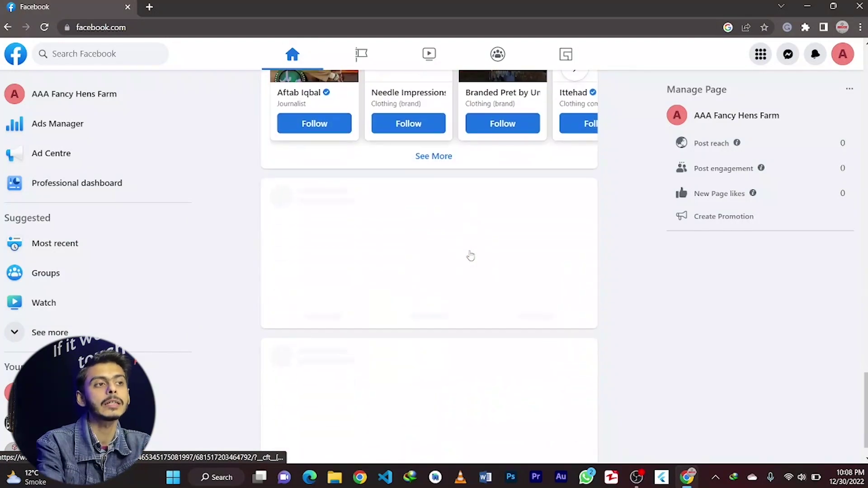
{"action": "scroll", "coordinate": [470, 256], "scroll_direction": "down", "scroll_amount": 5}
{"action": "scroll", "coordinate": [470, 255], "scroll_direction": "down", "scroll_amount": 10}
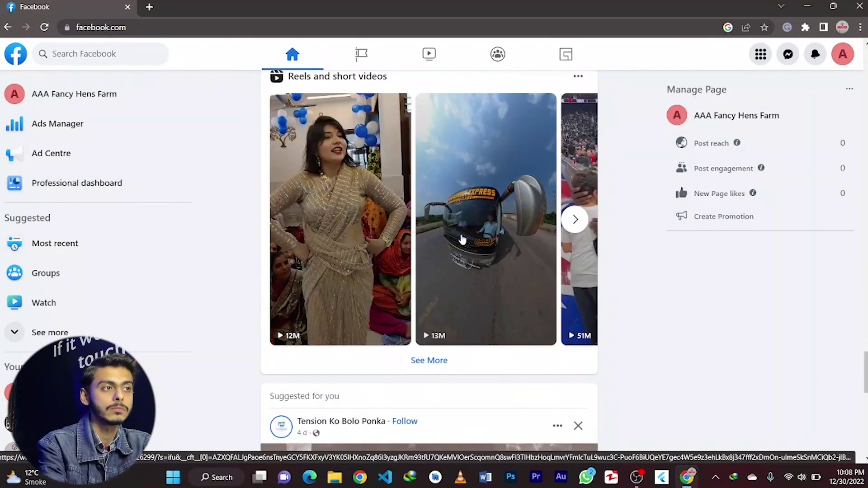
{"action": "scroll", "coordinate": [465, 246], "scroll_direction": "down", "scroll_amount": 5}
{"action": "scroll", "coordinate": [461, 238], "scroll_direction": "down", "scroll_amount": 5}
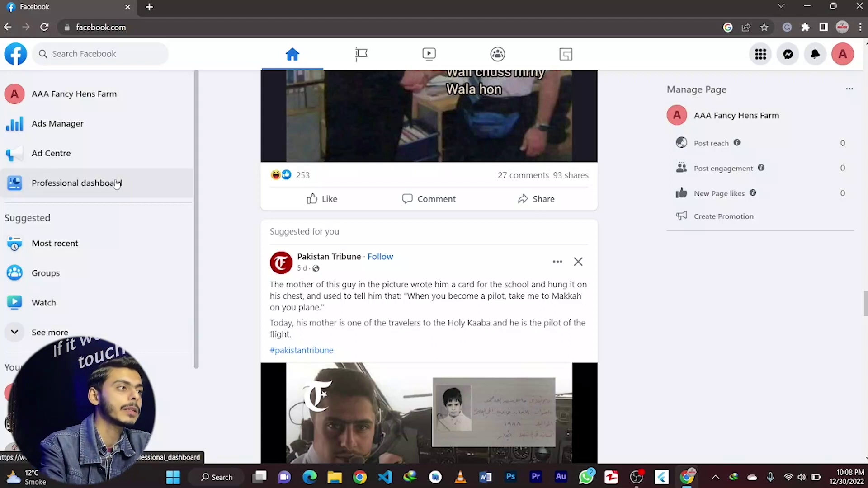
Step: Open the professional dashboard and review its overview and the Audience, Posts and Your Page insights
{"action": "left_click", "coordinate": [80, 183]}
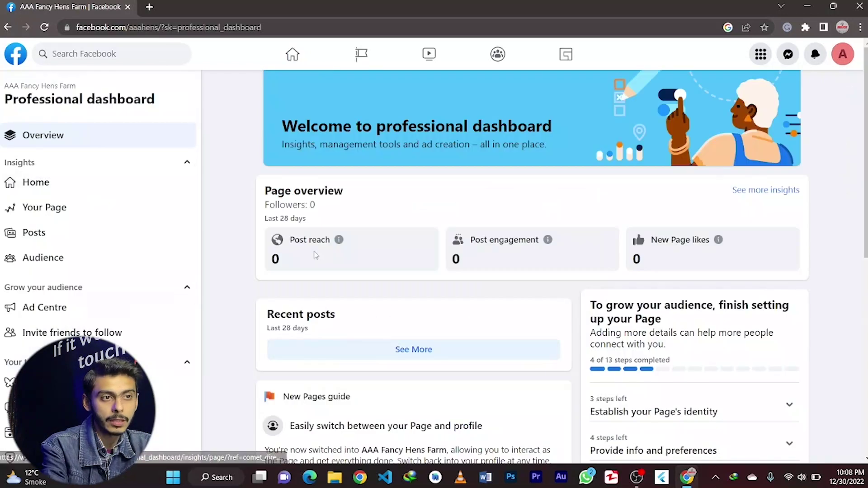
{"action": "scroll", "coordinate": [315, 256], "scroll_direction": "down", "scroll_amount": 6}
{"action": "scroll", "coordinate": [315, 255], "scroll_direction": "up", "scroll_amount": 6}
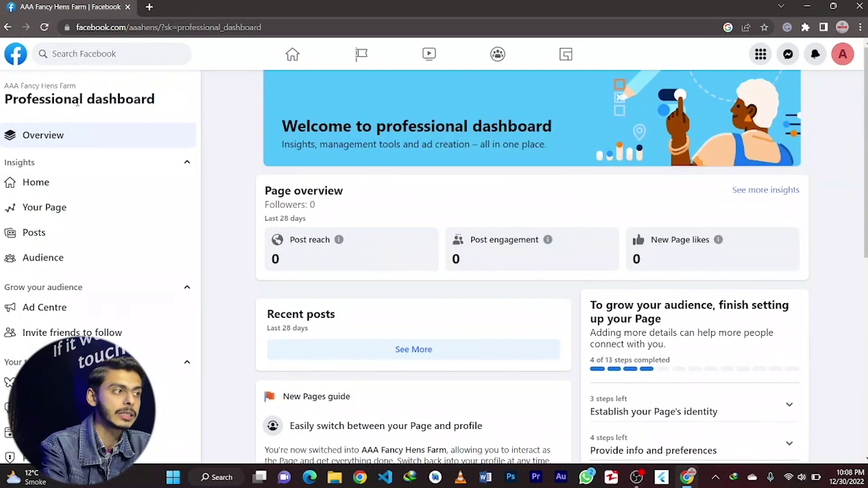
{"action": "left_click", "coordinate": [43, 261]}
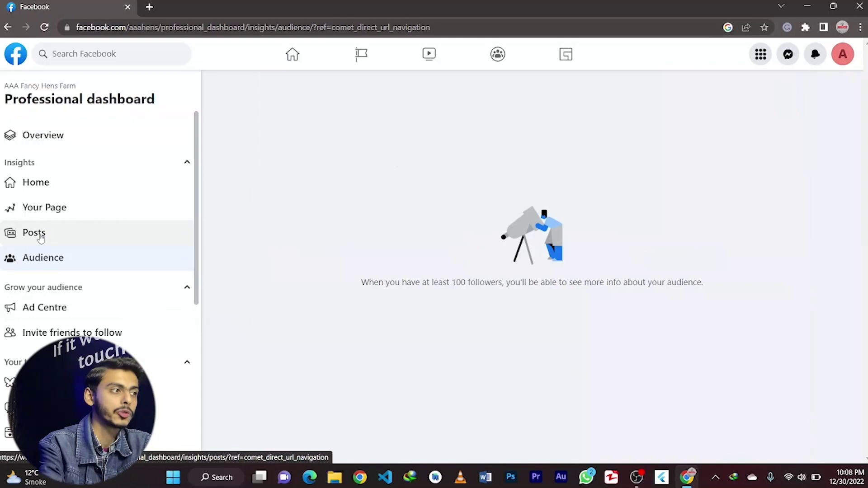
{"action": "left_click", "coordinate": [40, 237]}
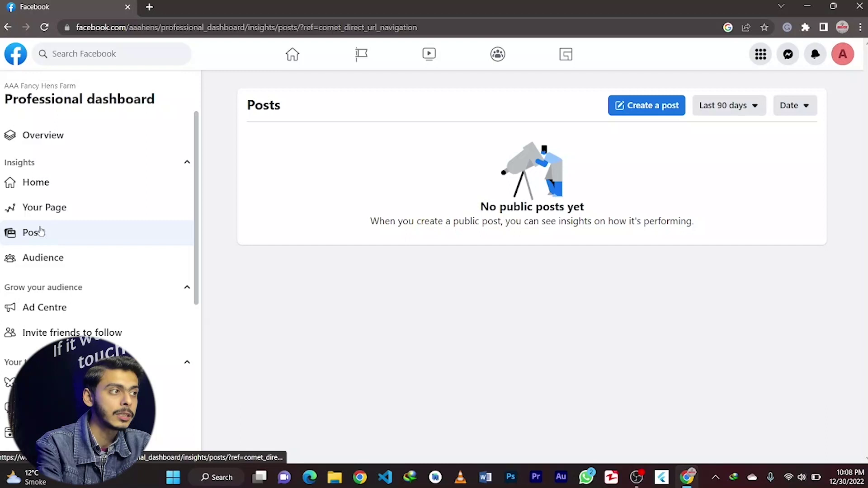
{"action": "left_click", "coordinate": [58, 219]}
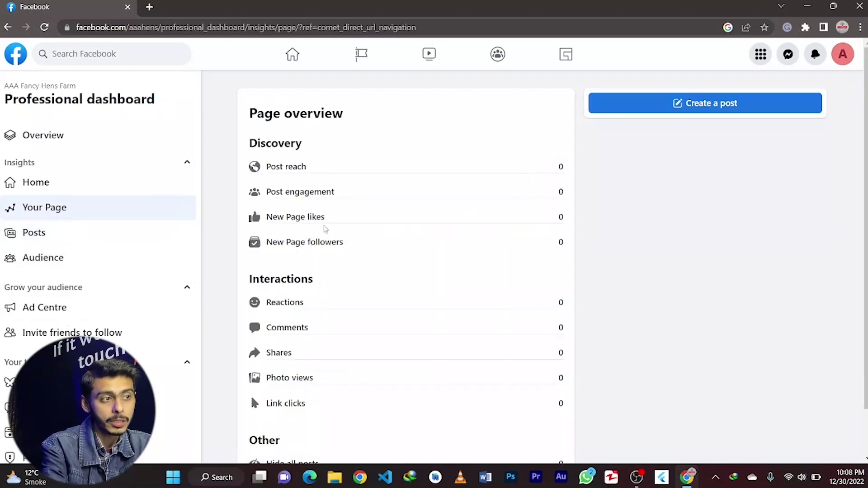
{"action": "scroll", "coordinate": [326, 229], "scroll_direction": "down", "scroll_amount": 1}
{"action": "scroll", "coordinate": [326, 229], "scroll_direction": "up", "scroll_amount": 1}
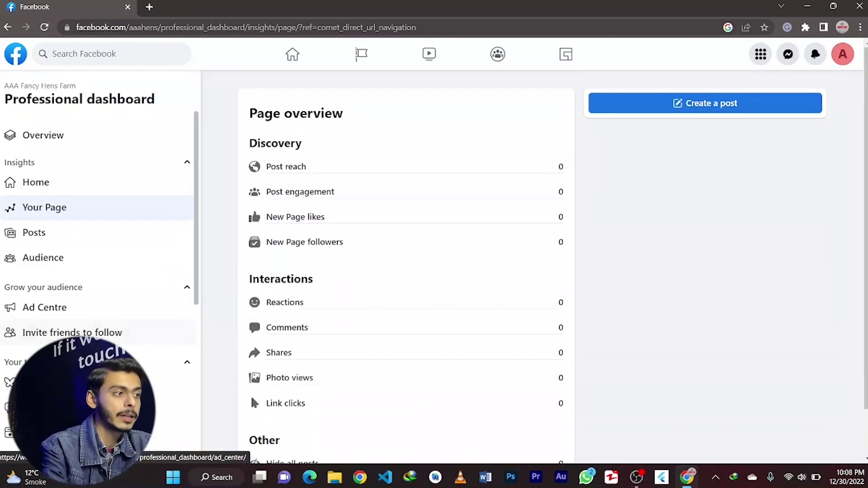
Step: Look through the professional dashboard's audience growth options, page tools and platform tools
{"action": "scroll", "coordinate": [62, 279], "scroll_direction": "down", "scroll_amount": 2}
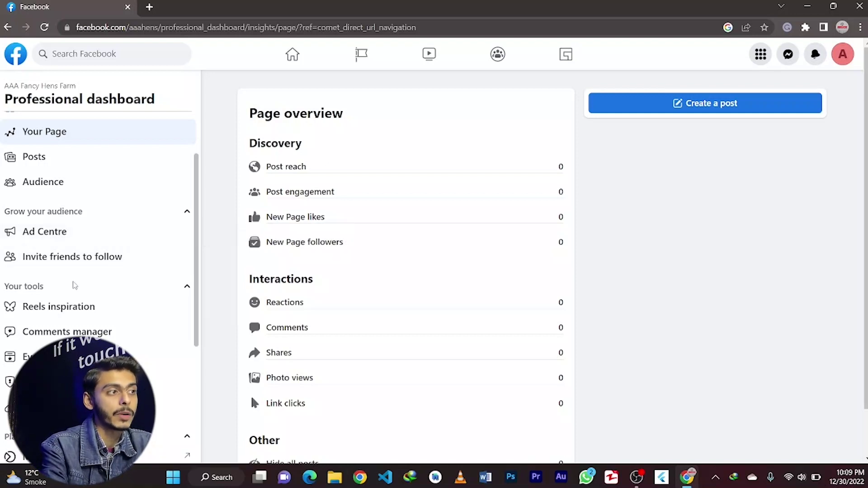
{"action": "scroll", "coordinate": [72, 284], "scroll_direction": "down", "scroll_amount": 1}
{"action": "scroll", "coordinate": [74, 285], "scroll_direction": "down", "scroll_amount": 3}
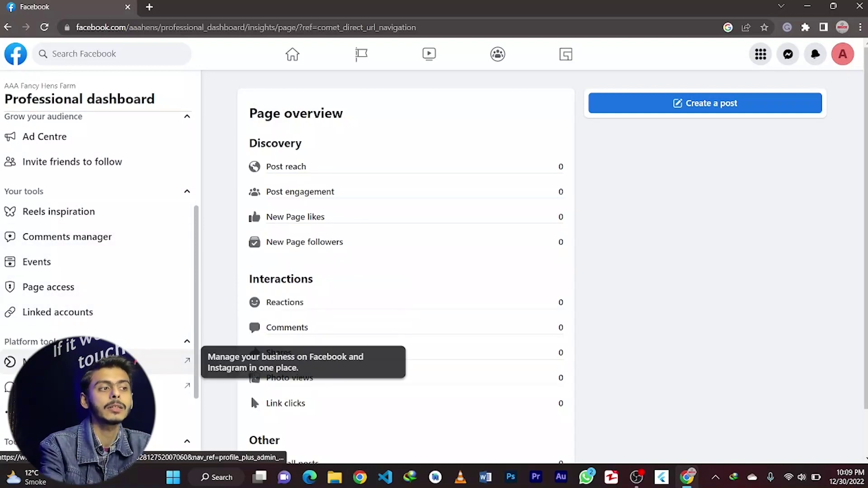
{"action": "scroll", "coordinate": [91, 361], "scroll_direction": "up", "scroll_amount": 4}
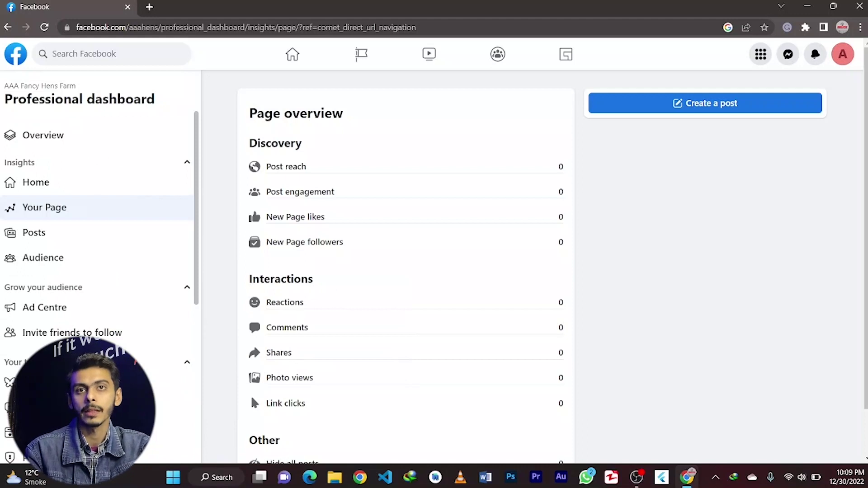